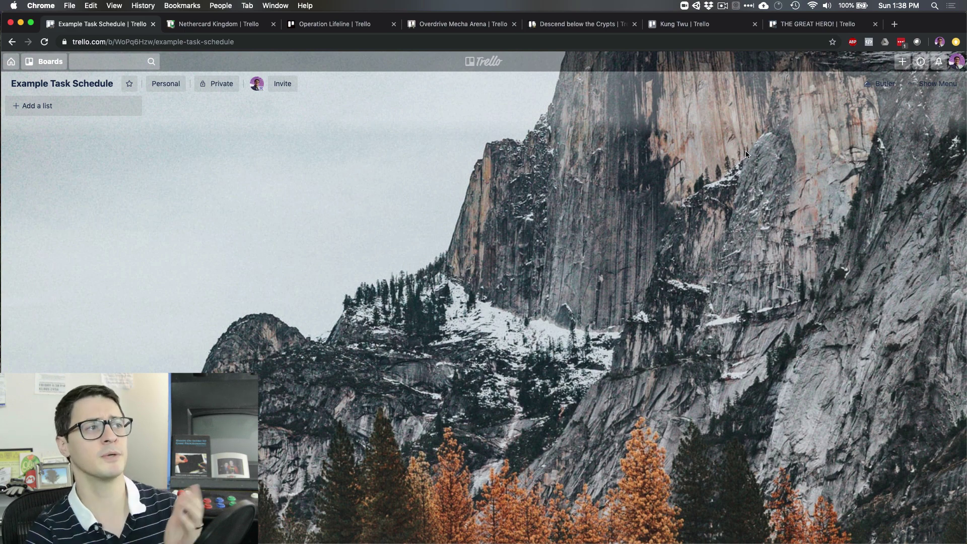
Search Google for 'kanban board' in a new tab and scroll through the results
{"action": "key", "text": "super+t"}
{"action": "type", "text": "kanban board"}
{"action": "key", "text": "Return"}
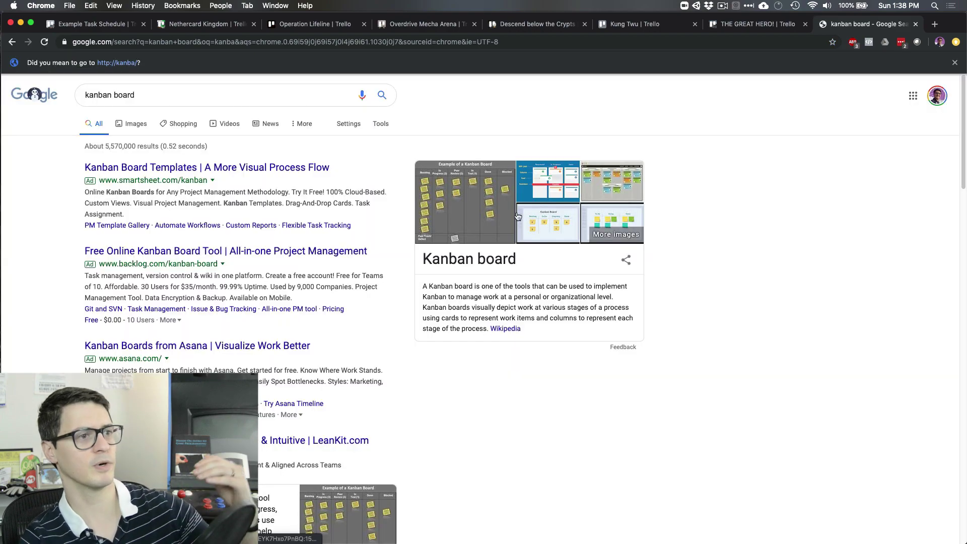
{"action": "scroll", "coordinate": [332, 230], "scroll_direction": "down", "scroll_amount": 6}
{"action": "scroll", "coordinate": [332, 230], "scroll_direction": "down", "scroll_amount": 15}
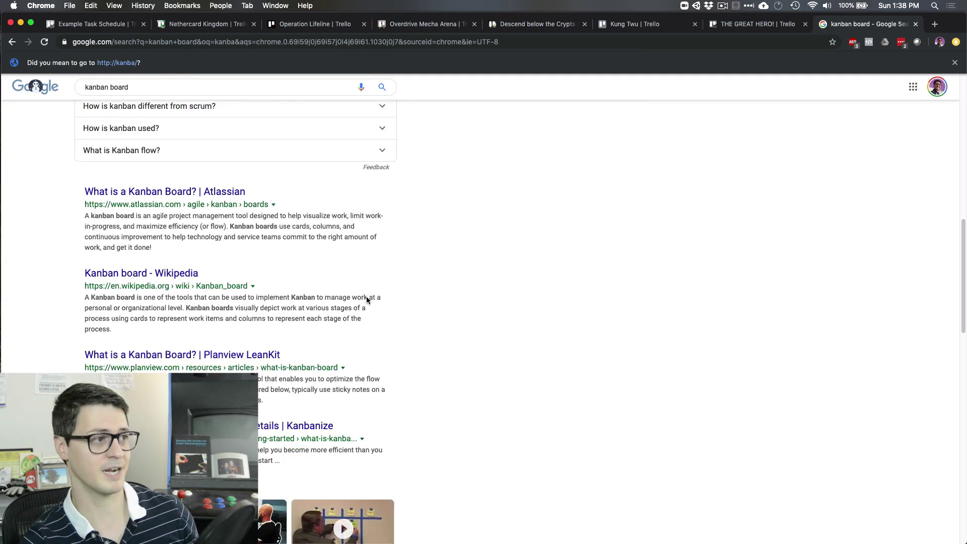
{"action": "scroll", "coordinate": [389, 302], "scroll_direction": "up", "scroll_amount": 20}
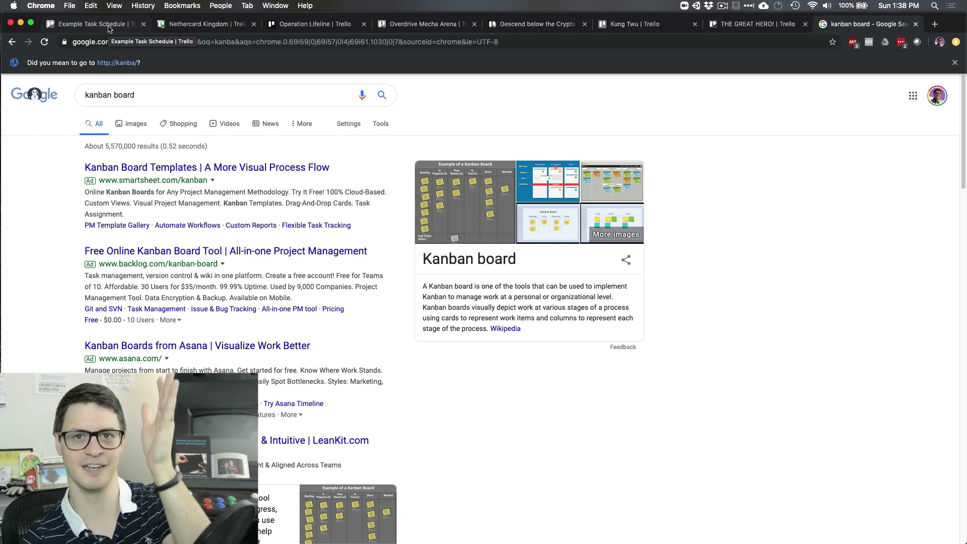
Return to the Example Task Schedule board and add an Unsorted list
{"action": "left_click", "coordinate": [109, 26]}
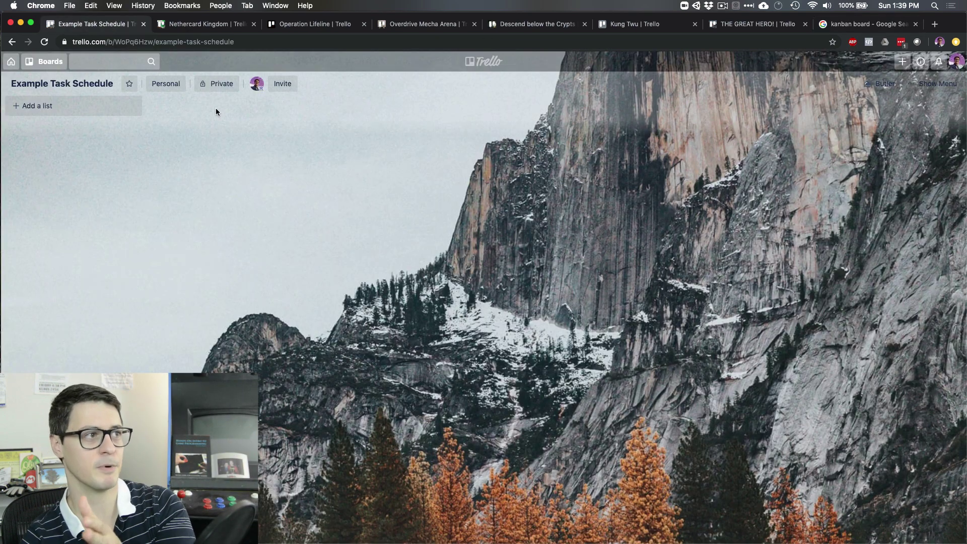
{"action": "left_click", "coordinate": [40, 114]}
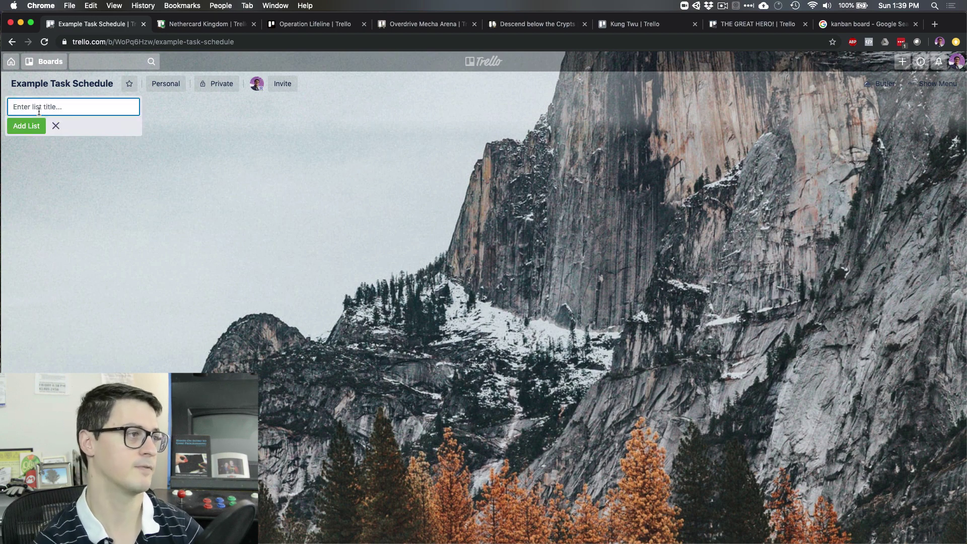
{"action": "type", "text": "Unsorted"}
{"action": "key", "text": "Return"}
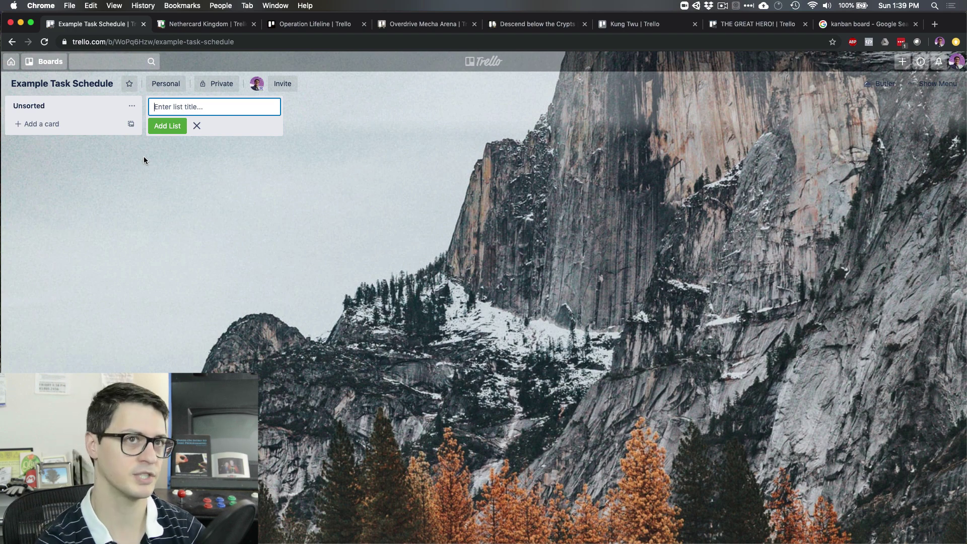
Add lists named Sunday, Monday, Tuesday and Thursday after Unsorted
{"action": "type", "text": "Sunday"}
{"action": "key", "text": "Return"}
{"action": "type", "text": "Monday"}
{"action": "key", "text": "Return"}
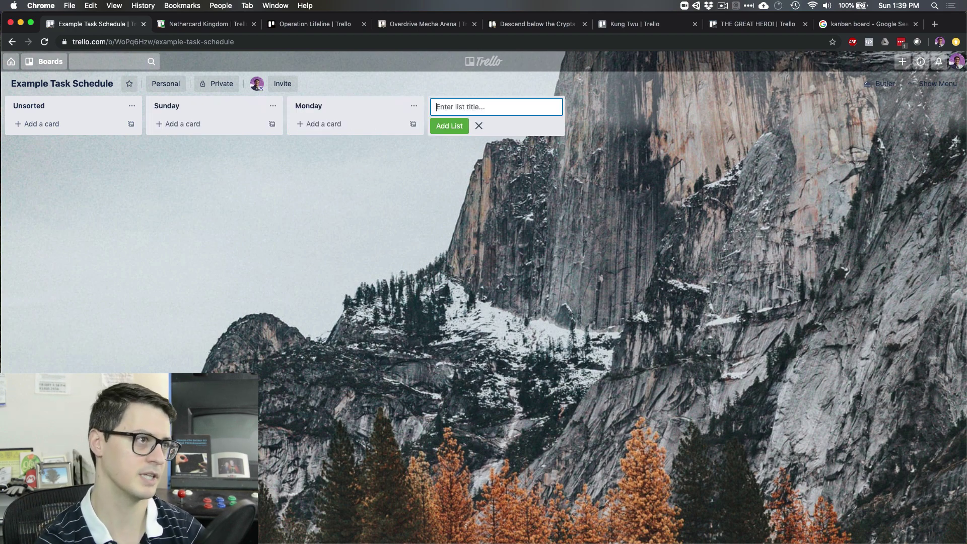
{"action": "type", "text": "Tuesday"}
{"action": "key", "text": "Return"}
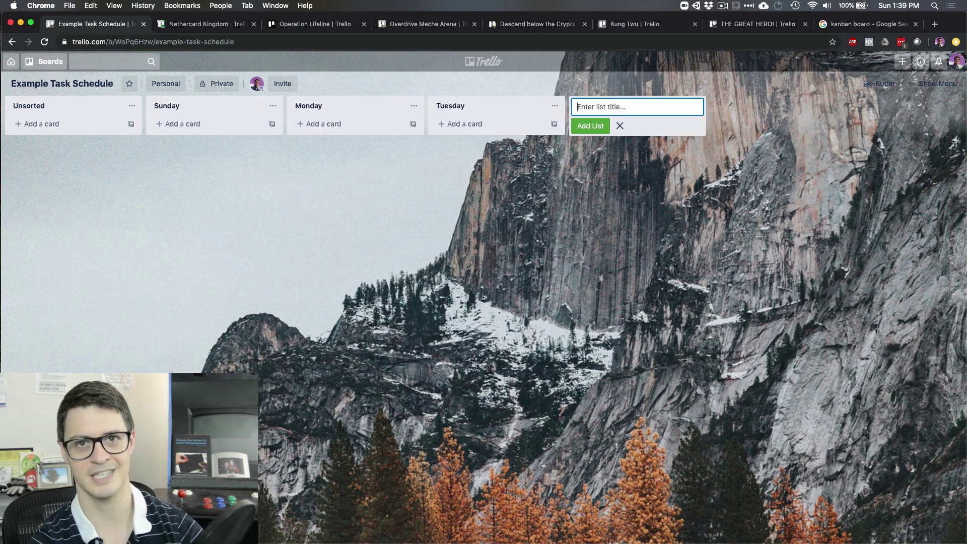
{"action": "type", "text": "Thursday"}
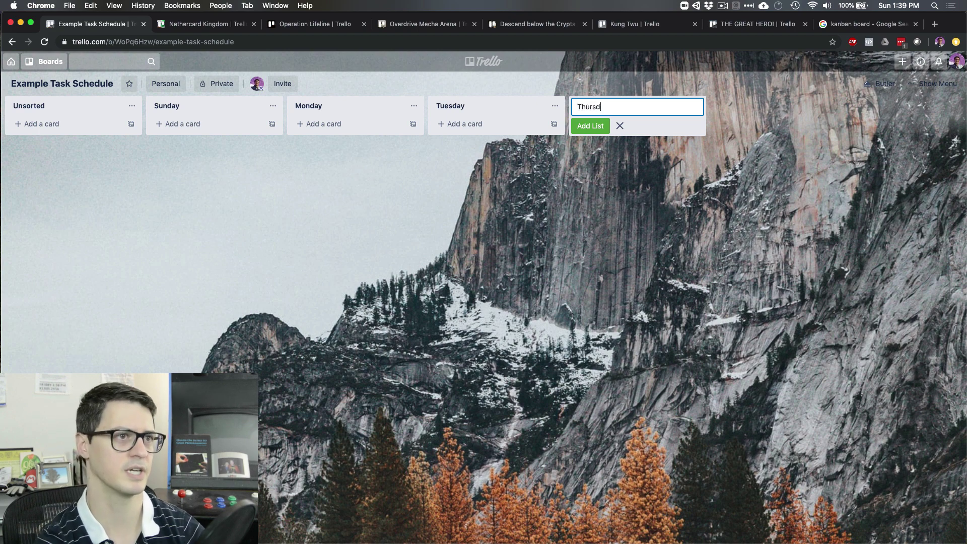
{"action": "key", "text": "Return"}
{"action": "key", "text": "Escape"}
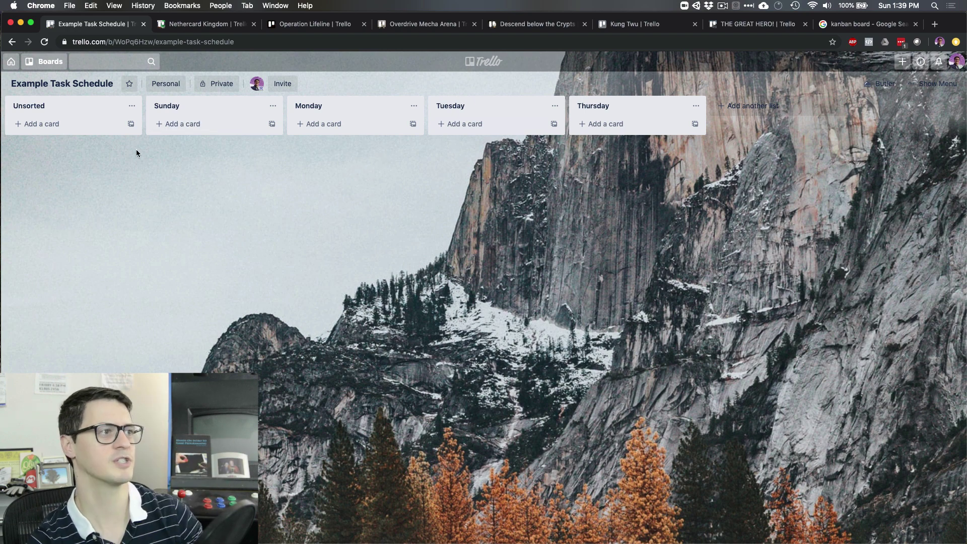
Add cards 'FedEx some stuff', 'buy wrapping paper', 'visit Target' and 'pick up some headphones' to Unsorted
{"action": "left_click", "coordinate": [49, 124]}
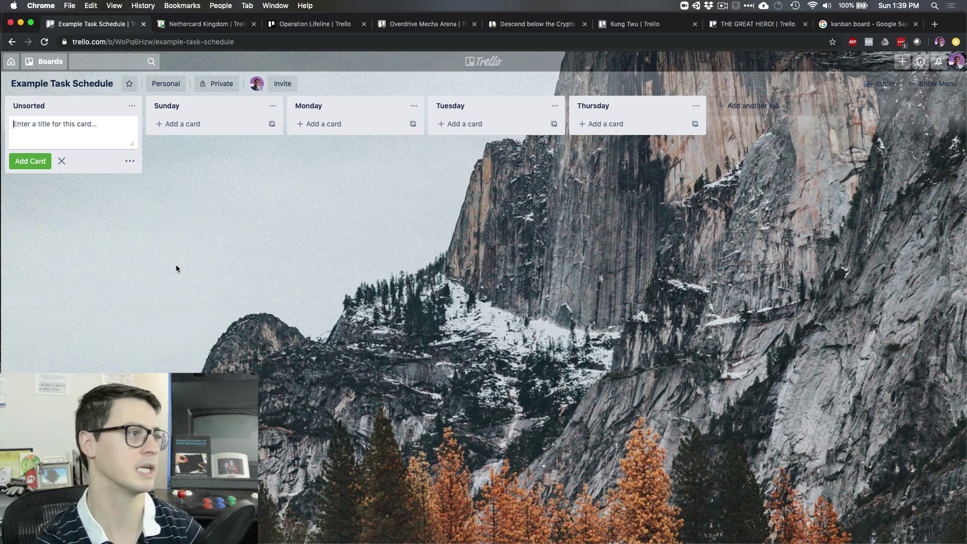
{"action": "type", "text": "Fed"}
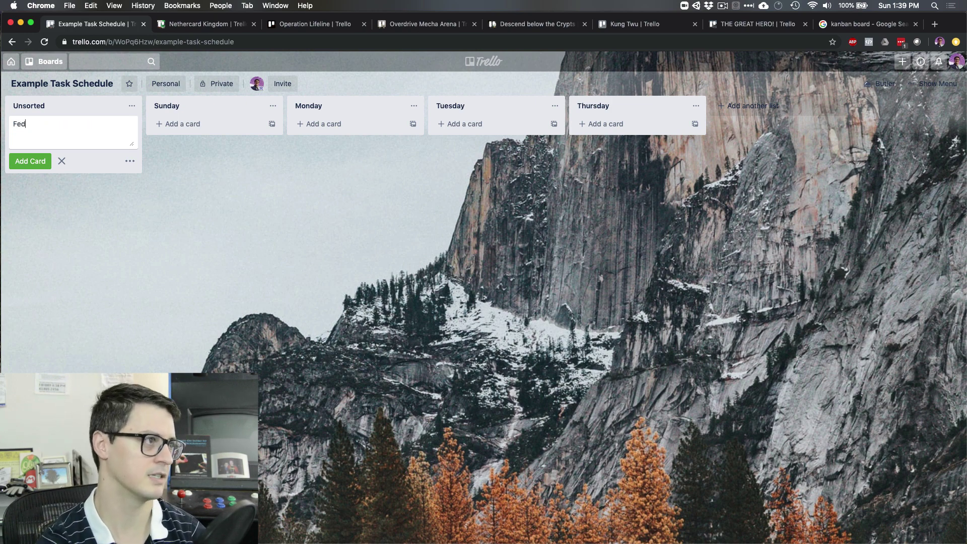
{"action": "type", "text": "Ex some stuff"}
{"action": "key", "text": "Return"}
{"action": "type", "text": "buy wrapping paper"}
{"action": "key", "text": "Return"}
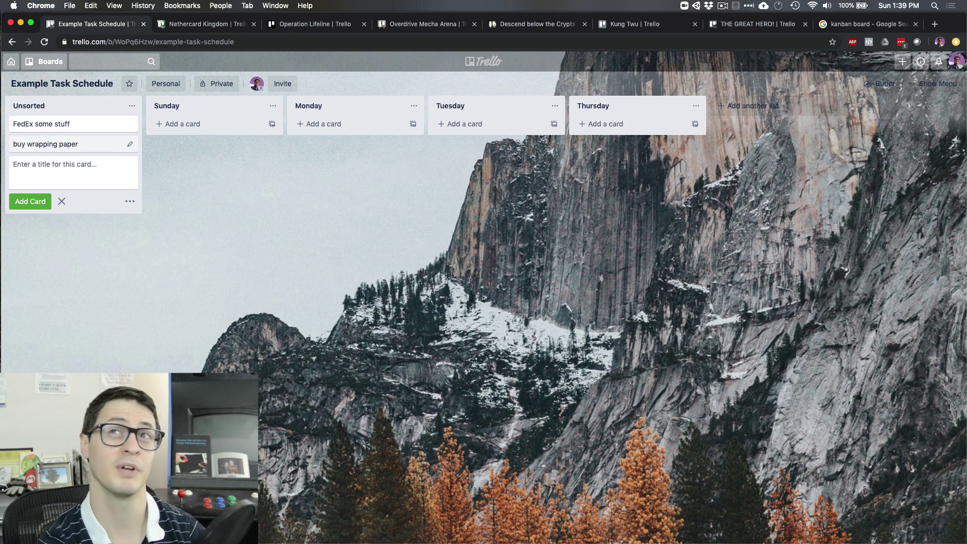
{"action": "type", "text": "visit Target"}
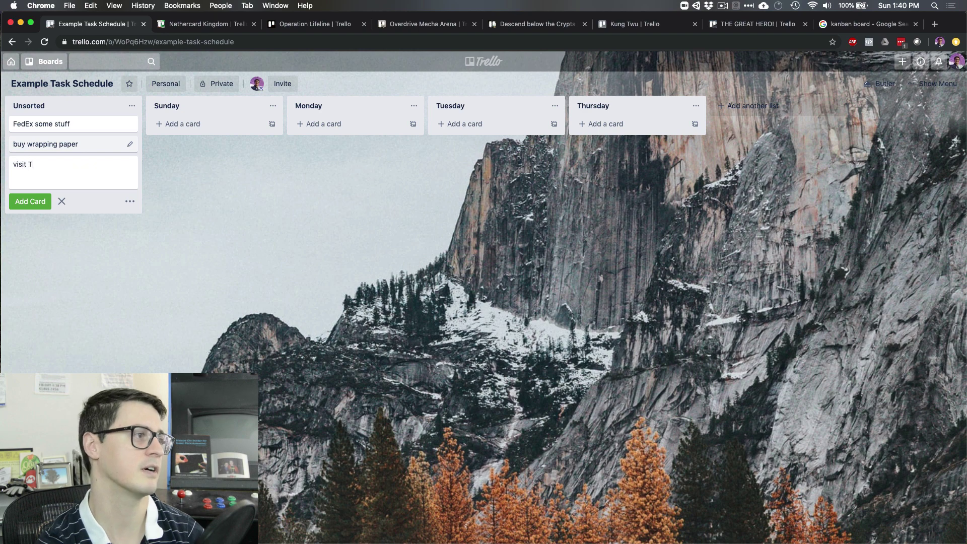
{"action": "key", "text": "Return"}
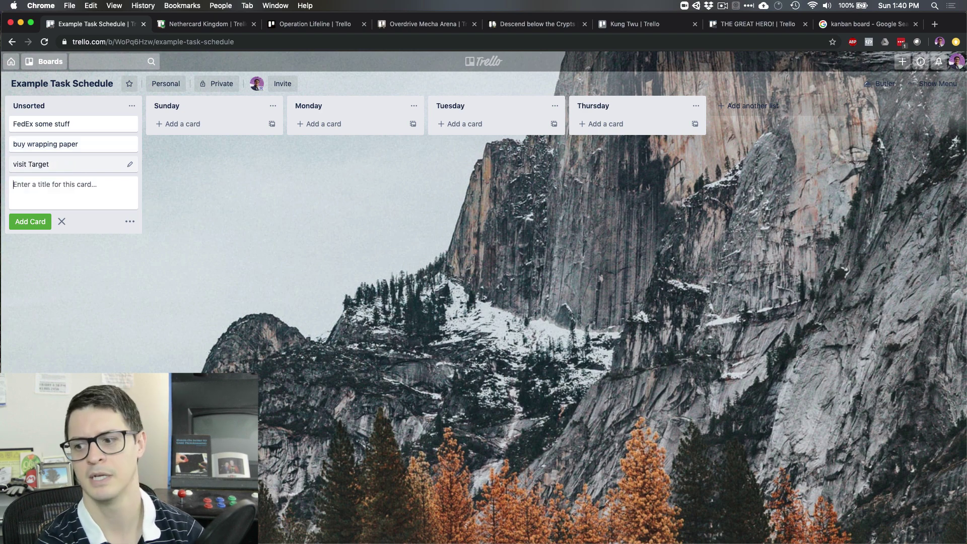
{"action": "type", "text": "pick up some head"}
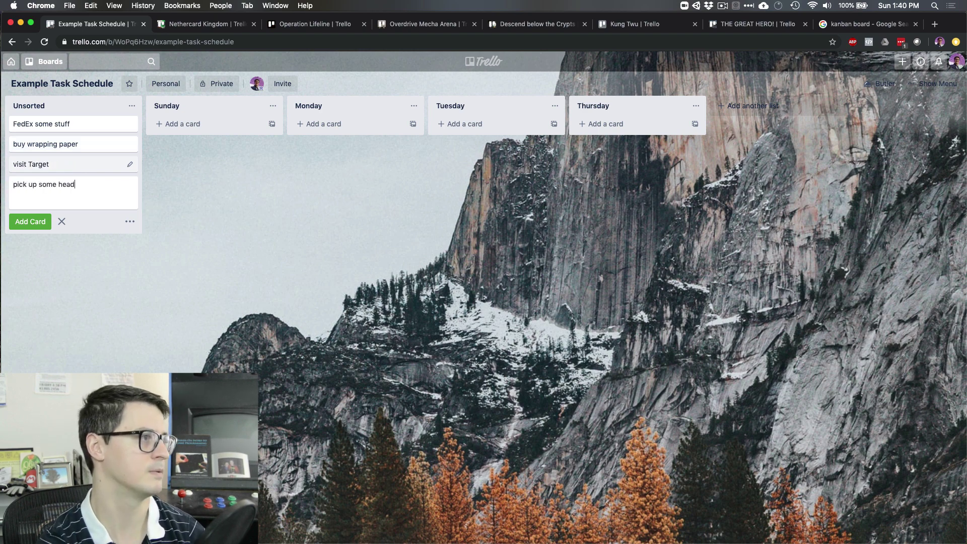
{"action": "type", "text": "phones"}
{"action": "key", "text": "Return"}
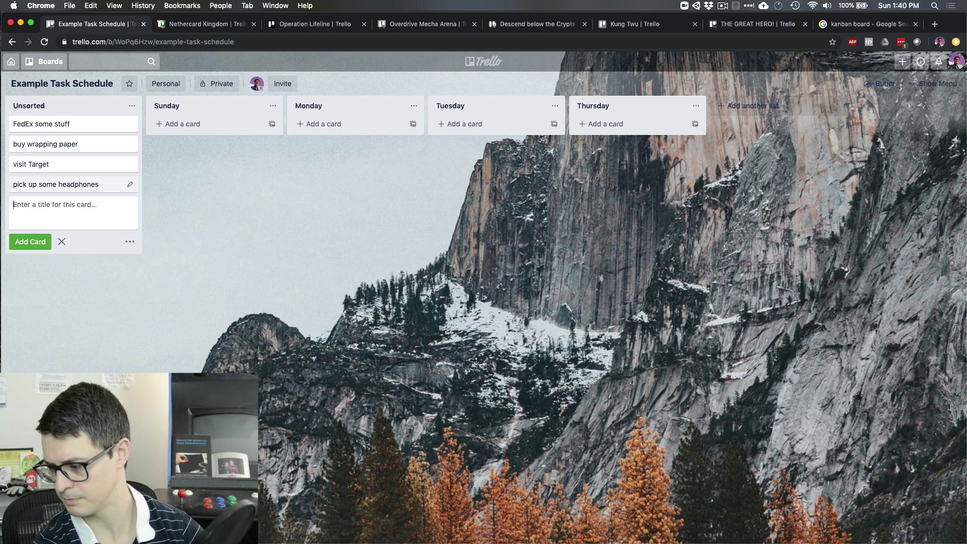
Add 'Wrapping gifts', 'tidying up' and 'grocery pickup' cards to Unsorted, then close the composer
{"action": "type", "text": "Wrap"}
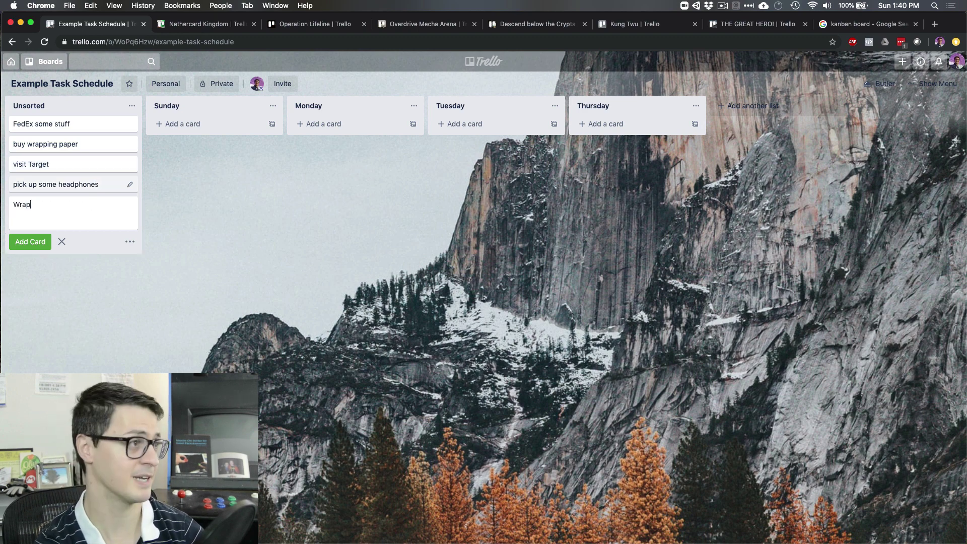
{"action": "type", "text": "ping gifts"}
{"action": "key", "text": "Return"}
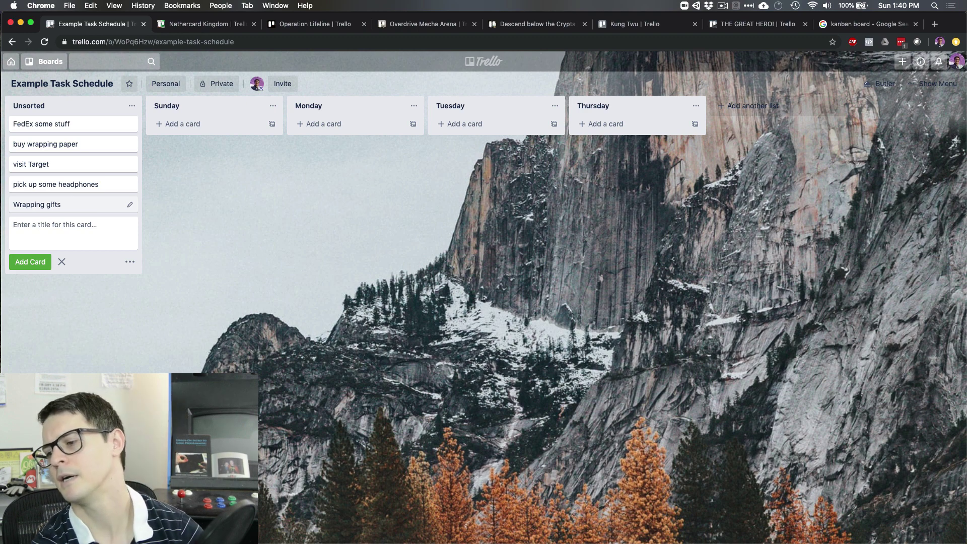
{"action": "type", "text": "tidying up"}
{"action": "key", "text": "Return"}
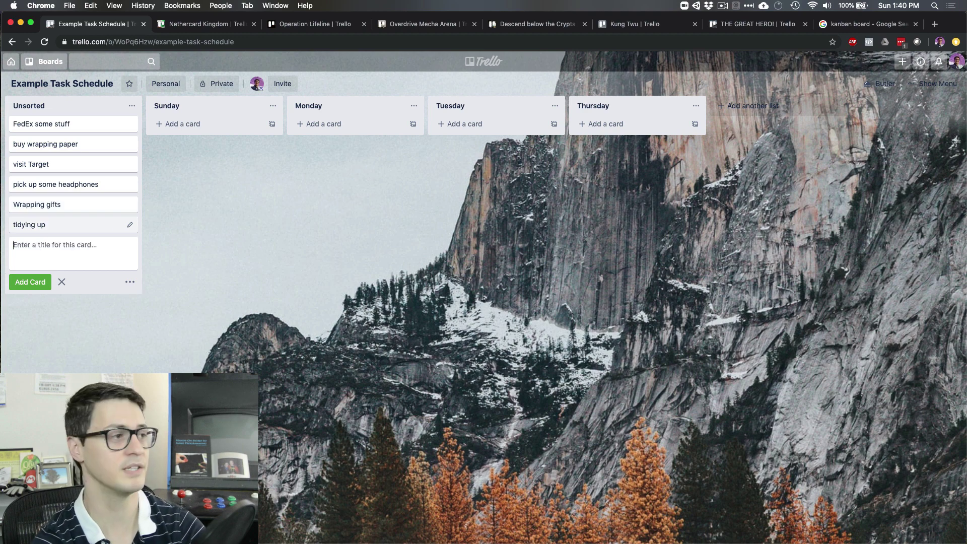
{"action": "type", "text": "grocery"}
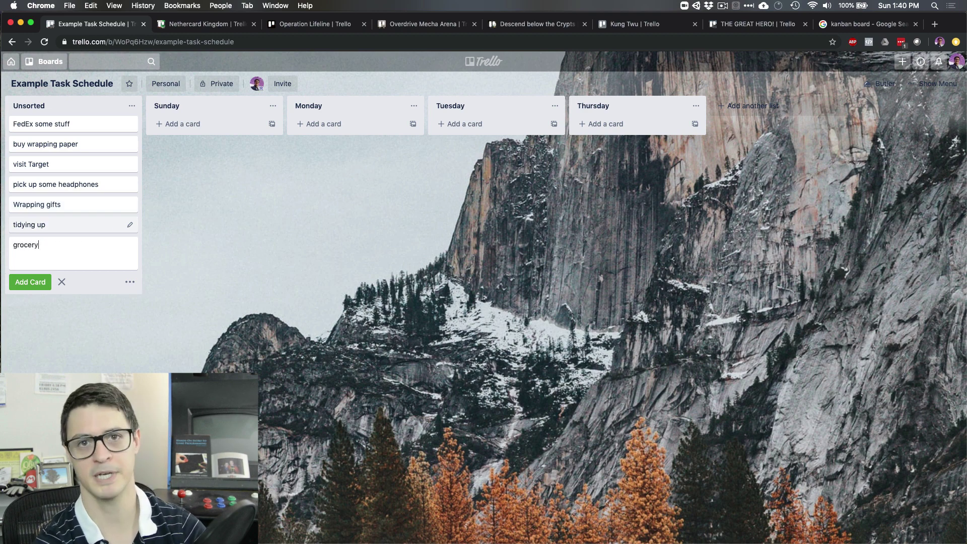
{"action": "type", "text": " pickup"}
{"action": "key", "text": "Return"}
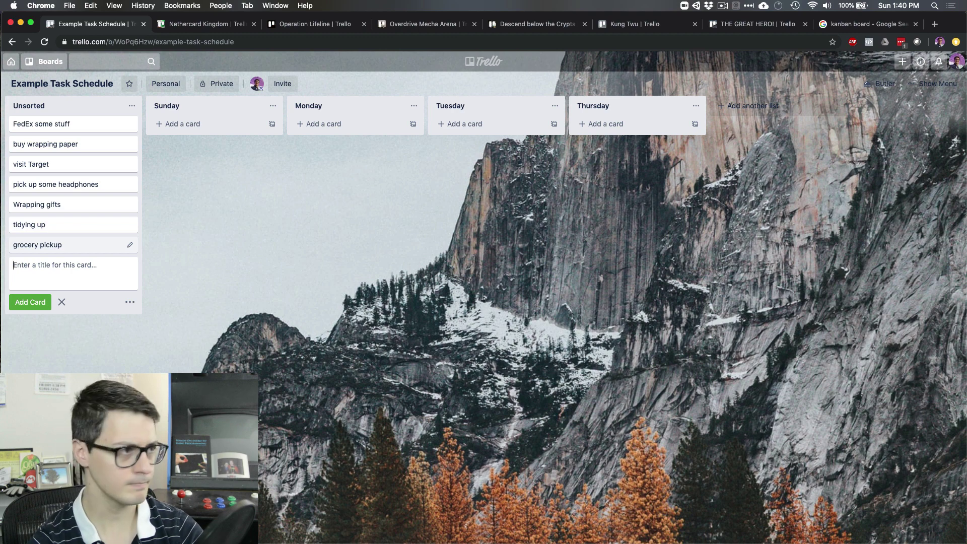
{"action": "left_click", "coordinate": [174, 280]}
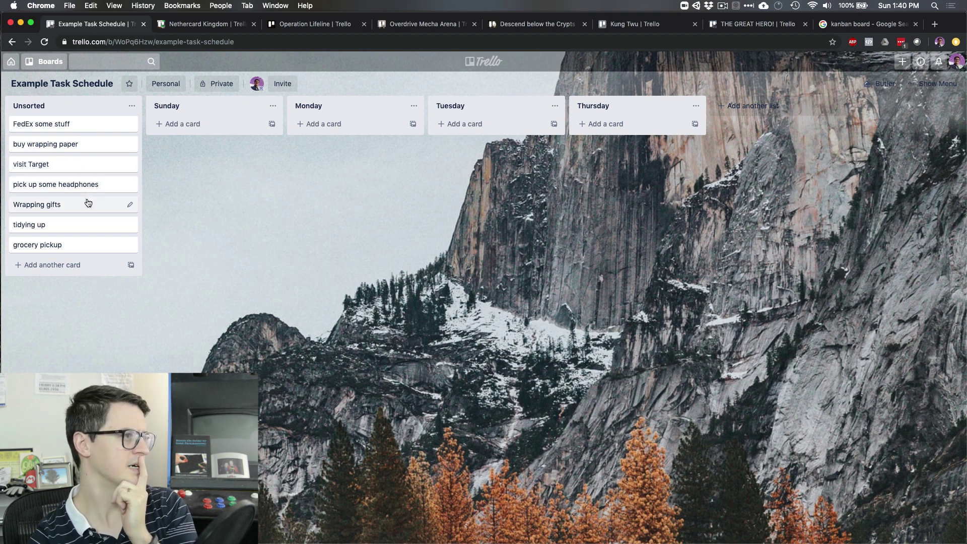
Move Wrapping gifts and FedEx some stuff to the bottom of Unsorted and tidying up to the top
{"action": "left_click_drag", "start_coordinate": [89, 204], "coordinate": [91, 246]}
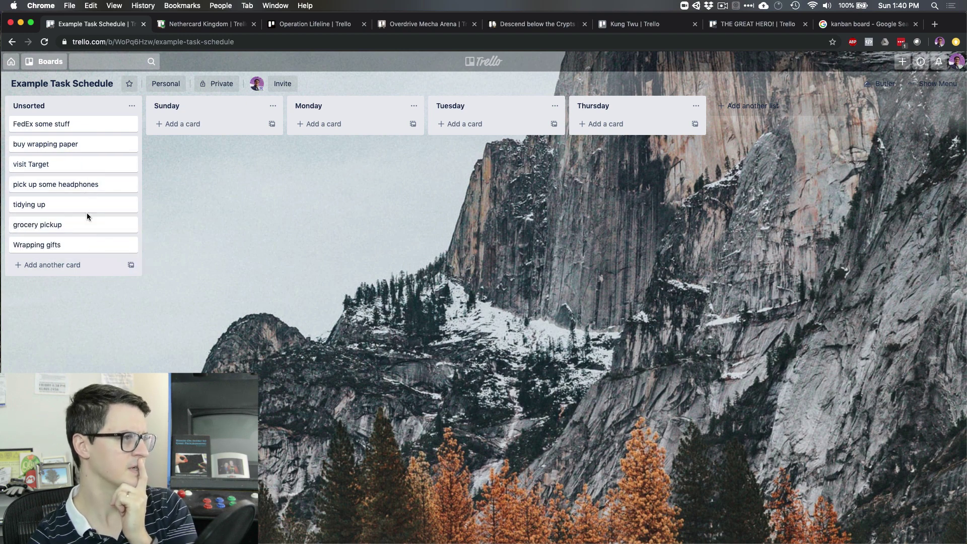
{"action": "left_click_drag", "start_coordinate": [77, 126], "coordinate": [80, 255]}
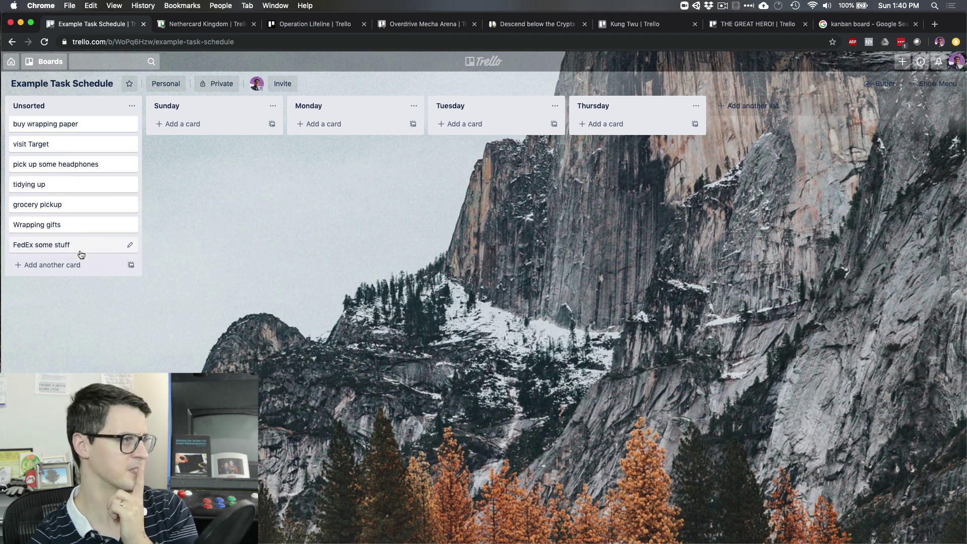
{"action": "left_click", "coordinate": [86, 187]}
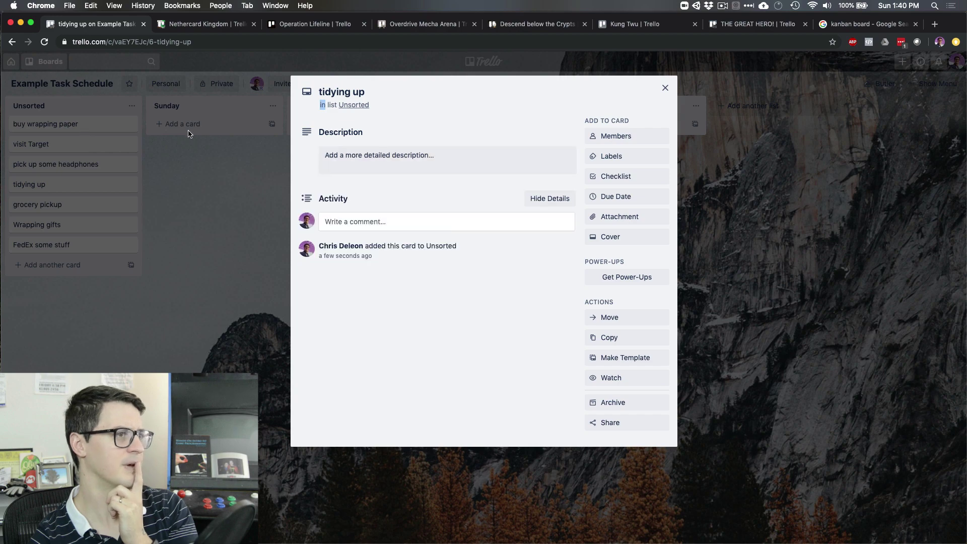
{"action": "left_click", "coordinate": [61, 165]}
{"action": "left_click_drag", "start_coordinate": [64, 186], "coordinate": [68, 122]}
Move buy wrapping paper down, grocery pickup to second, and visit Target below pick up some headphones
{"action": "left_click", "coordinate": [72, 148]}
{"action": "left_click", "coordinate": [158, 176]}
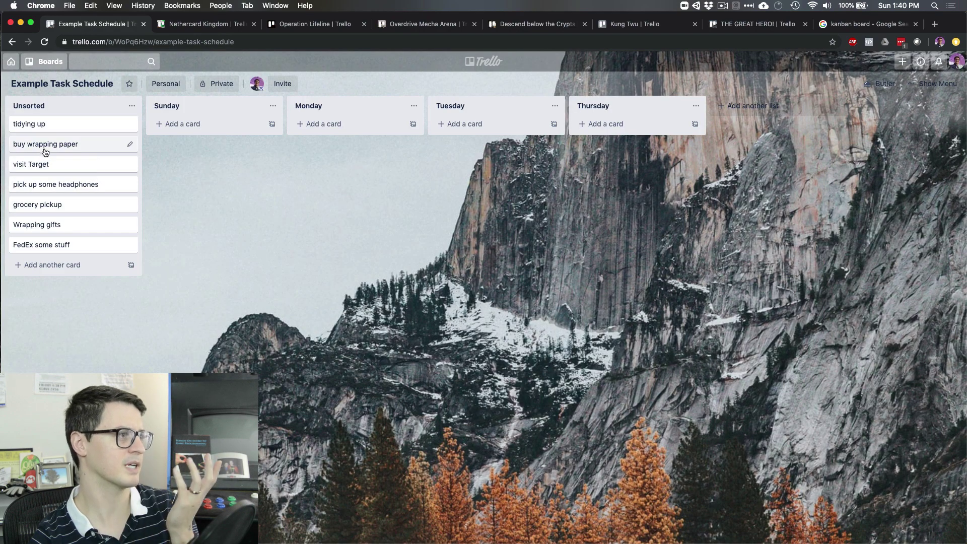
{"action": "left_click_drag", "start_coordinate": [37, 151], "coordinate": [60, 214]}
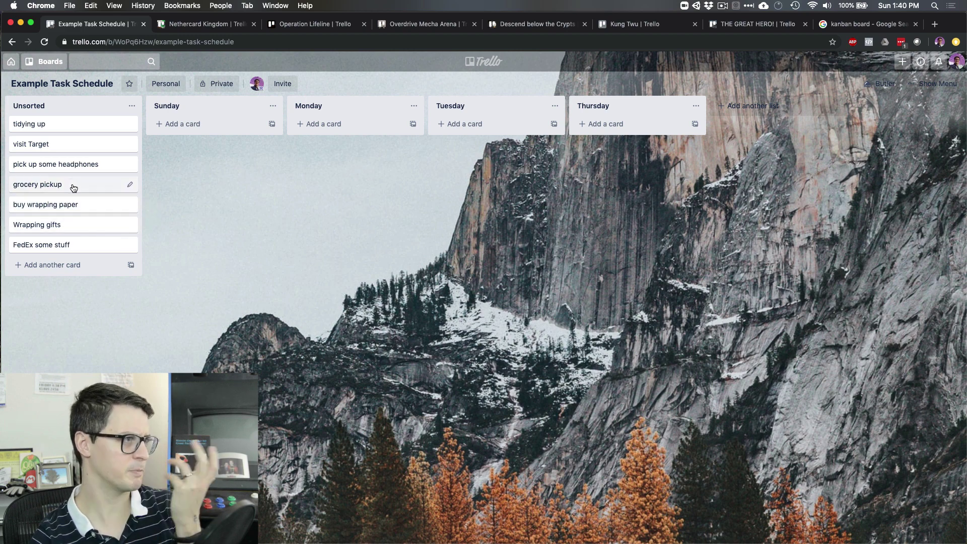
{"action": "left_click_drag", "start_coordinate": [74, 187], "coordinate": [69, 134]}
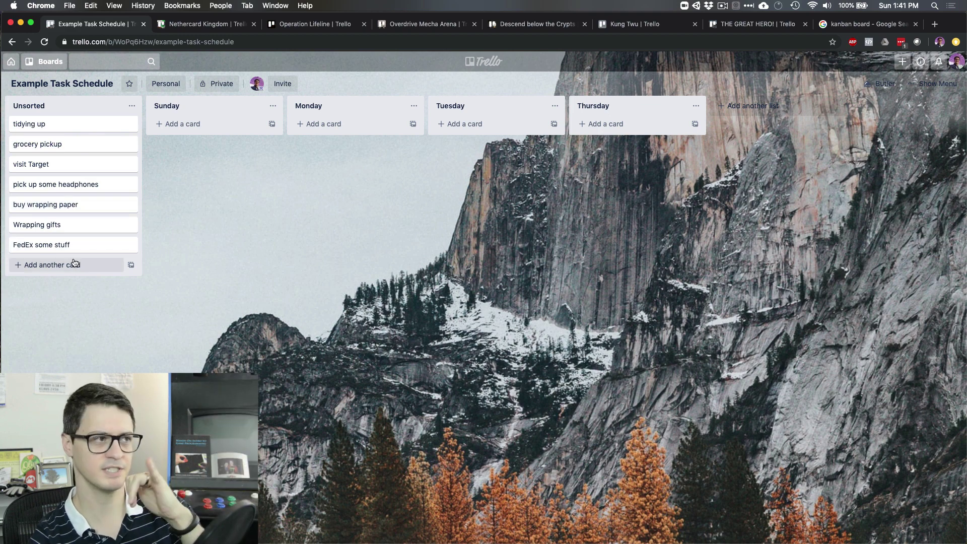
{"action": "left_click_drag", "start_coordinate": [71, 164], "coordinate": [81, 194]}
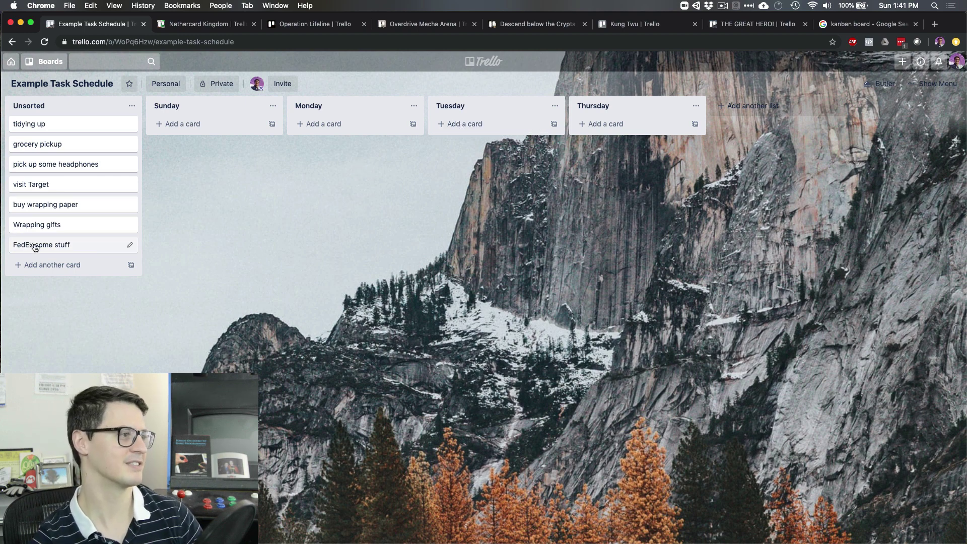
Move FedEx some stuff, Wrapping gifts and tidying up into Tuesday, and visit Target into Monday
{"action": "left_click_drag", "start_coordinate": [38, 248], "coordinate": [425, 125]}
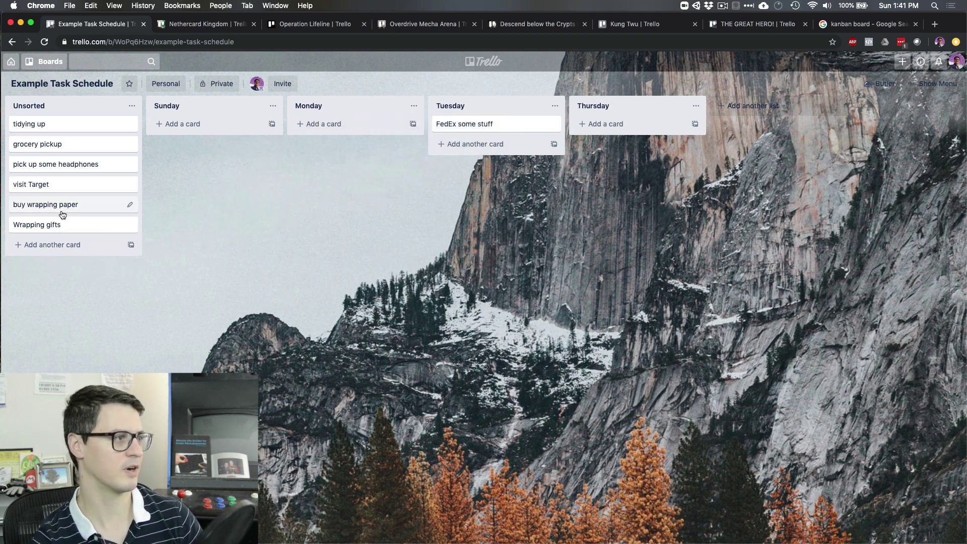
{"action": "left_click_drag", "start_coordinate": [65, 225], "coordinate": [446, 116]}
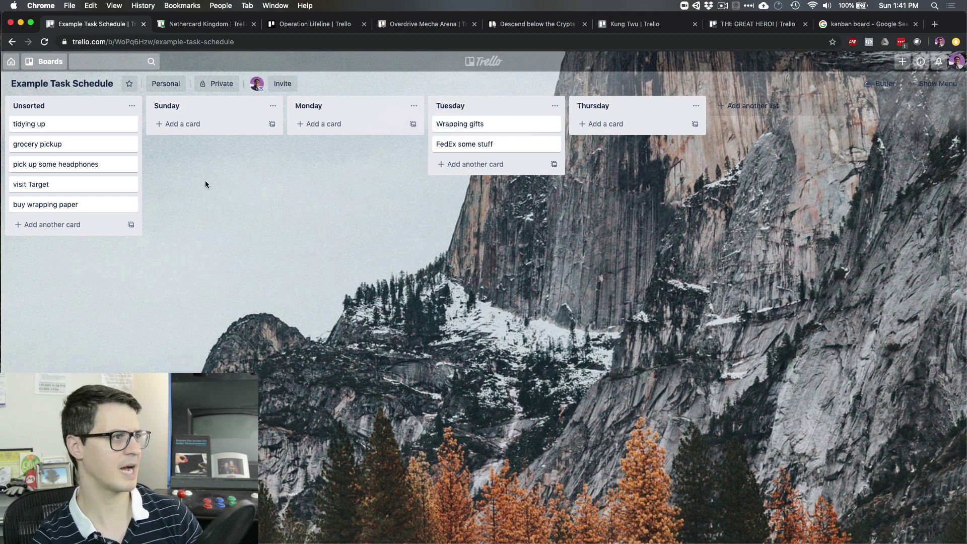
{"action": "left_click_drag", "start_coordinate": [67, 186], "coordinate": [343, 126]}
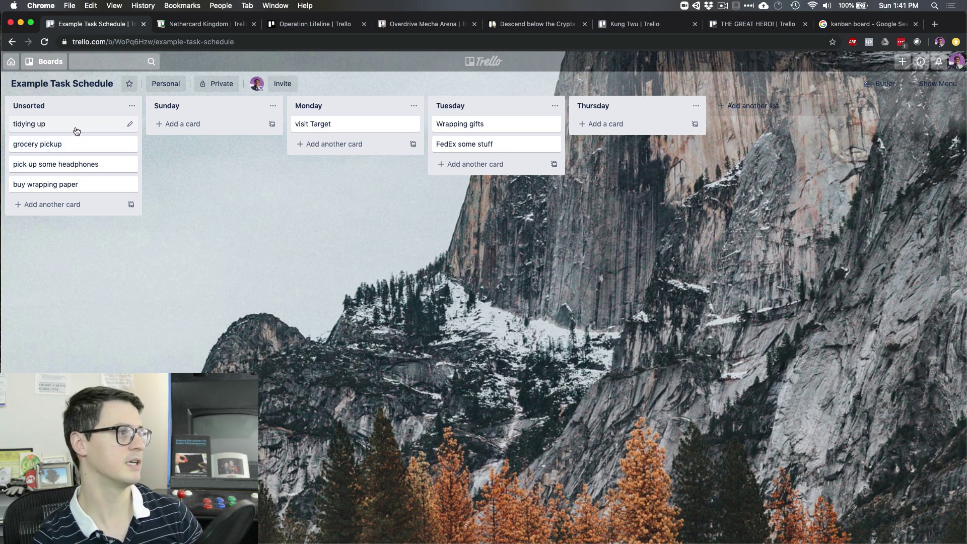
{"action": "left_click_drag", "start_coordinate": [75, 130], "coordinate": [468, 126]}
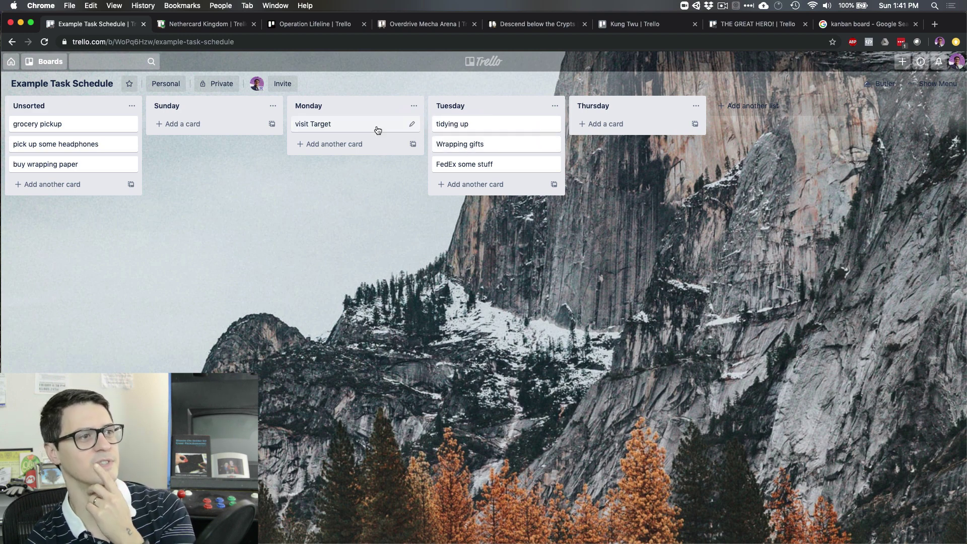
Move visit Target into Sunday and Wrapping gifts from Tuesday into Monday
{"action": "left_click_drag", "start_coordinate": [377, 131], "coordinate": [255, 129]}
{"action": "left_click", "coordinate": [253, 129]}
{"action": "left_click", "coordinate": [255, 162]}
{"action": "left_click", "coordinate": [260, 166]}
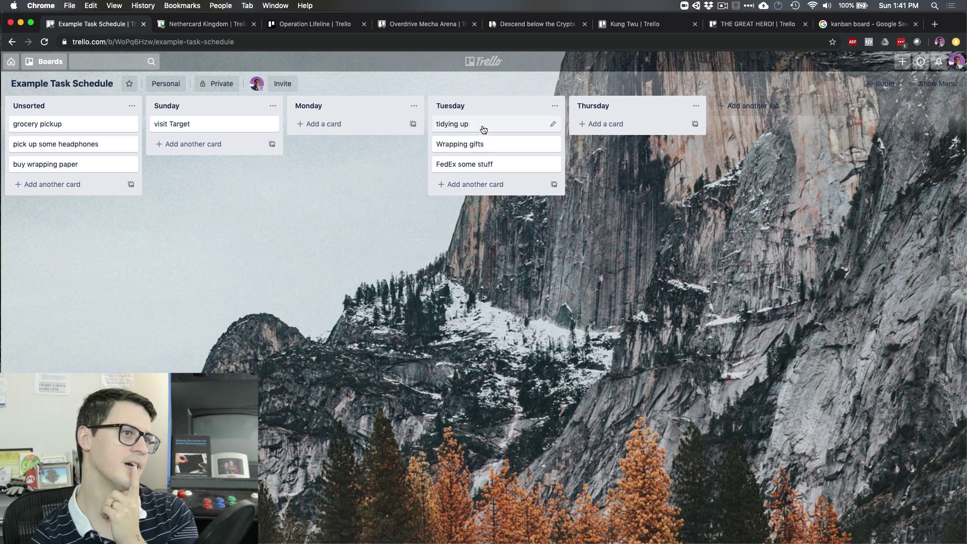
{"action": "key", "text": "comma"}
{"action": "key", "text": "comma"}
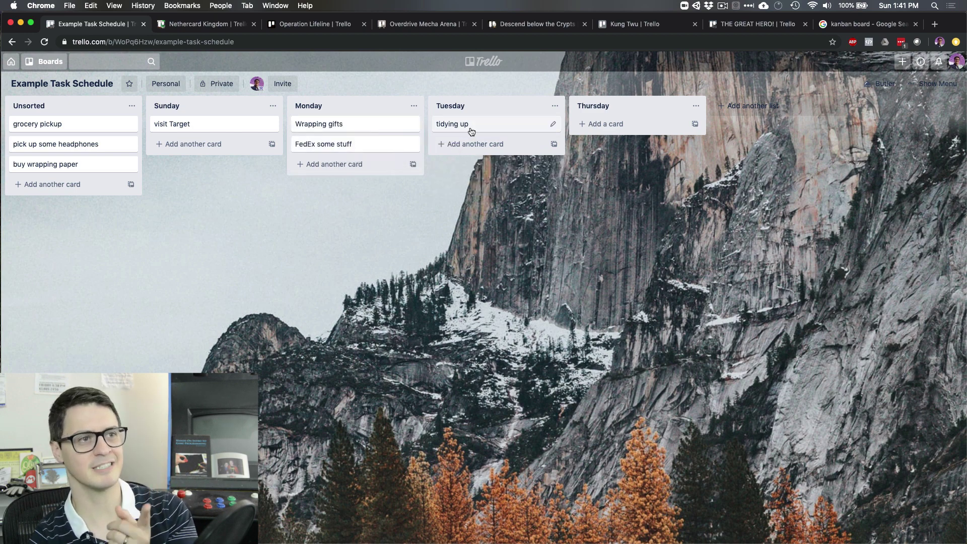
Place buy wrapping paper in Sunday, pick up some headphones in Monday, and tidying up and grocery pickup in Thursday
{"action": "left_click_drag", "start_coordinate": [69, 128], "coordinate": [207, 142]}
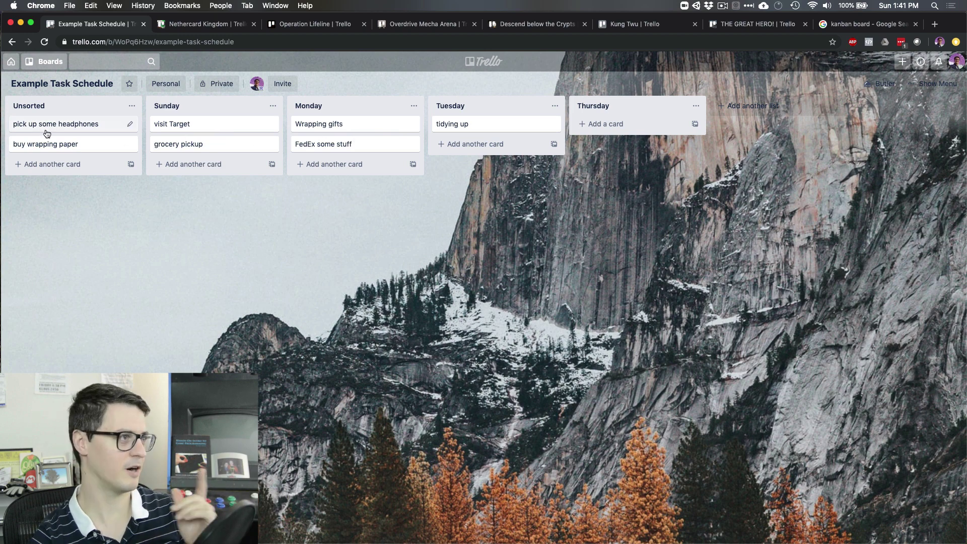
{"action": "left_click_drag", "start_coordinate": [54, 148], "coordinate": [193, 124]}
{"action": "left_click_drag", "start_coordinate": [194, 162], "coordinate": [189, 123]}
{"action": "left_click_drag", "start_coordinate": [121, 124], "coordinate": [355, 121]}
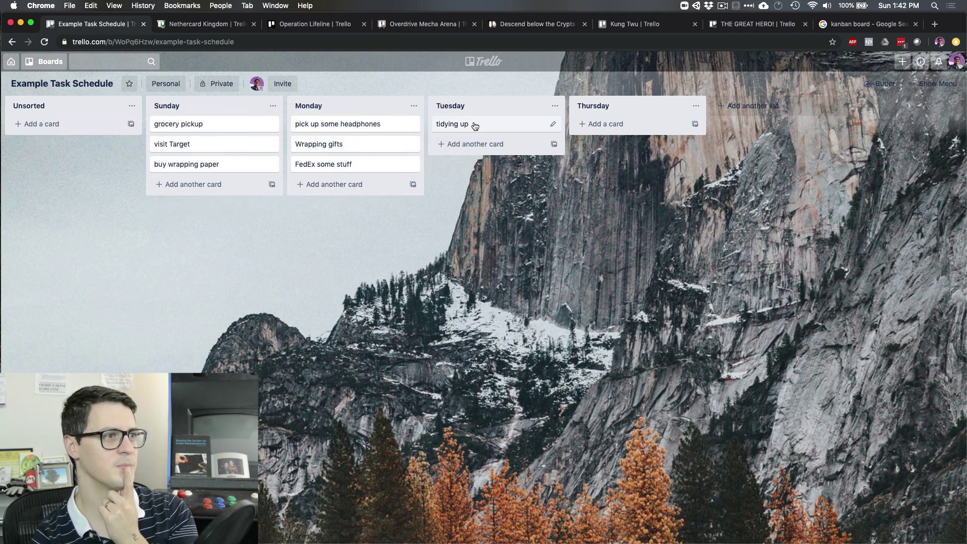
{"action": "left_click_drag", "start_coordinate": [475, 126], "coordinate": [610, 136]}
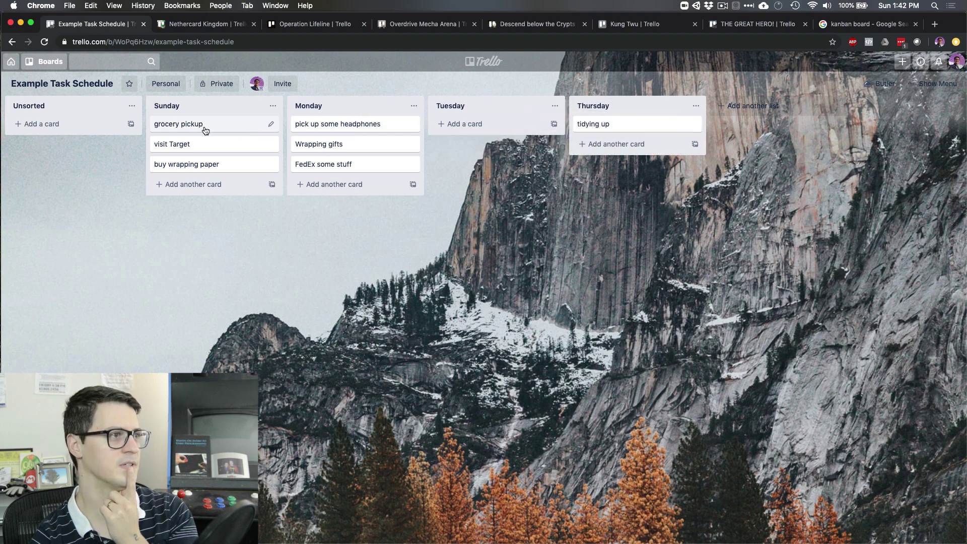
{"action": "left_click_drag", "start_coordinate": [211, 135], "coordinate": [624, 148]}
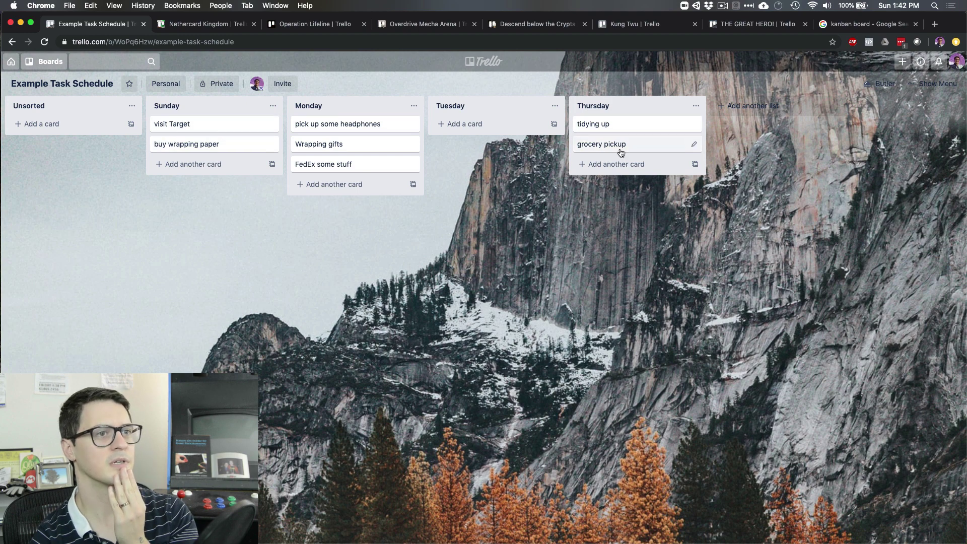
{"action": "left_click_drag", "start_coordinate": [621, 153], "coordinate": [509, 130]}
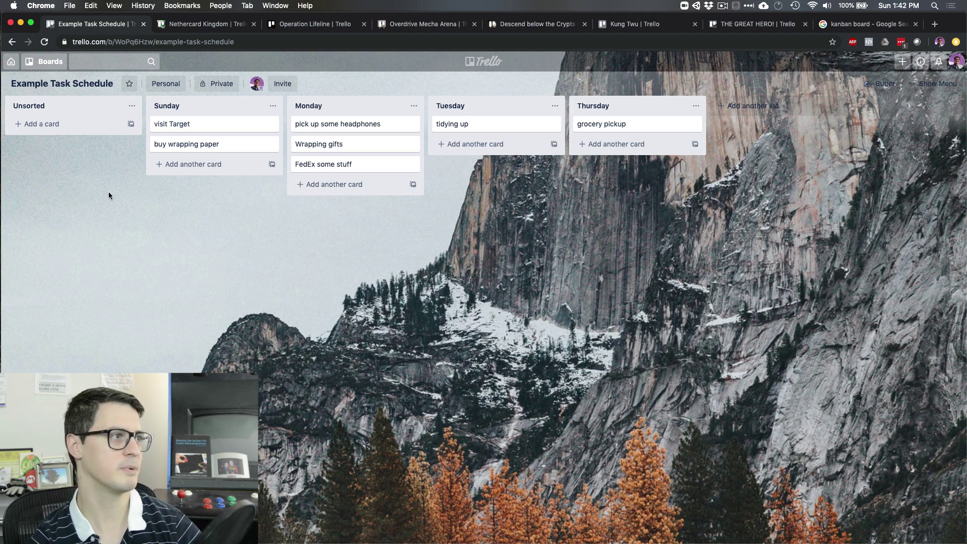
Rename the Unsorted list to Done
{"action": "left_click", "coordinate": [25, 106]}
{"action": "type", "text": "D"}
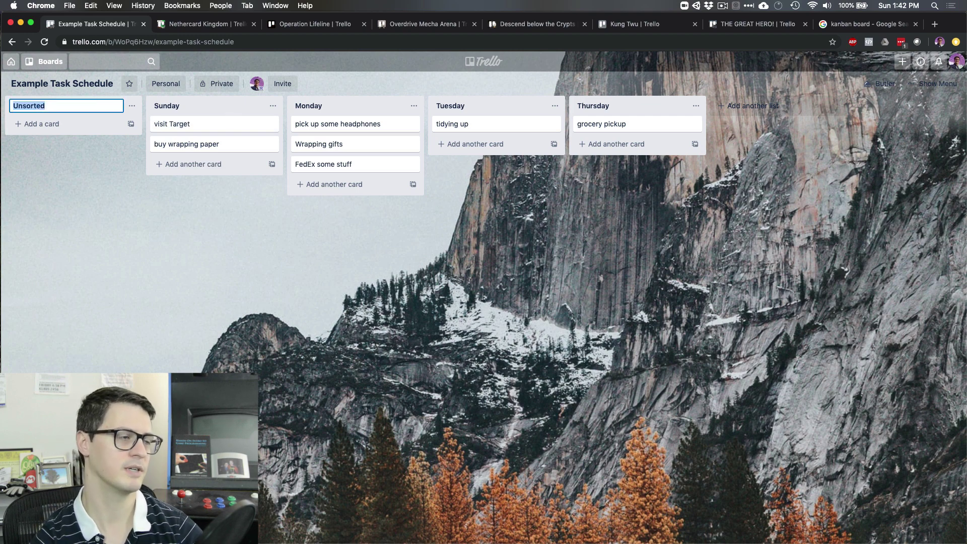
{"action": "type", "text": "one"}
{"action": "key", "text": "Return"}
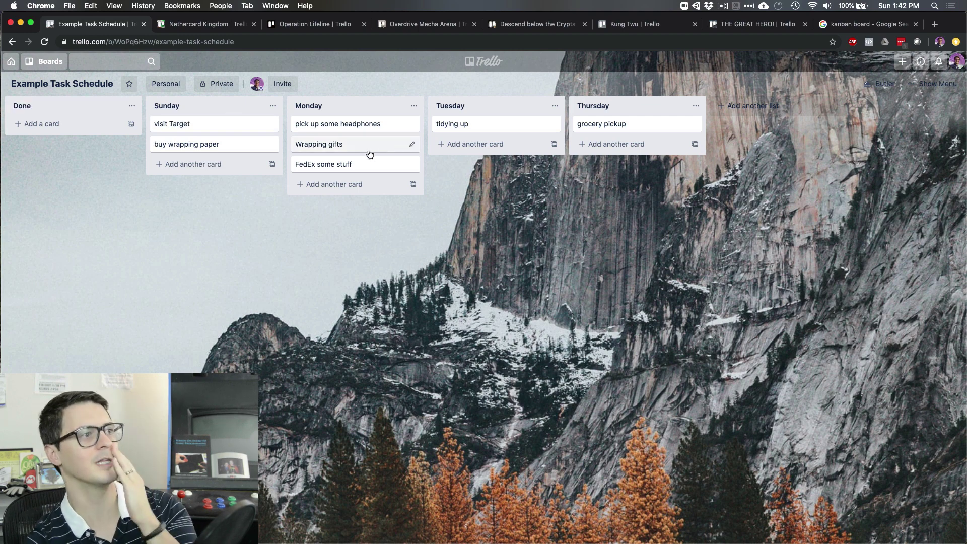
Move visit Target into Done and buy wrapping paper to Monday, then archive the Sunday list
{"action": "left_click_drag", "start_coordinate": [233, 129], "coordinate": [101, 133]}
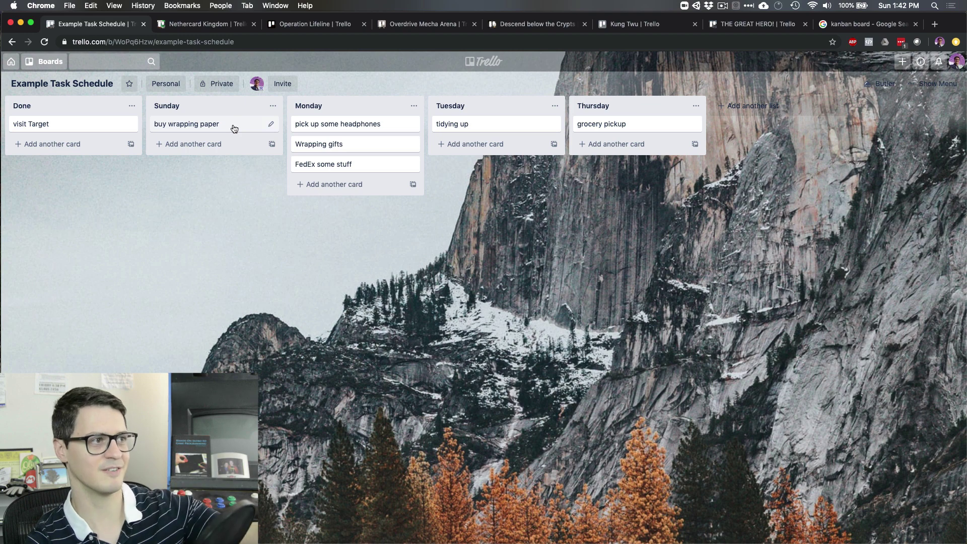
{"action": "left_click_drag", "start_coordinate": [232, 128], "coordinate": [346, 126]}
{"action": "left_click", "coordinate": [274, 106]}
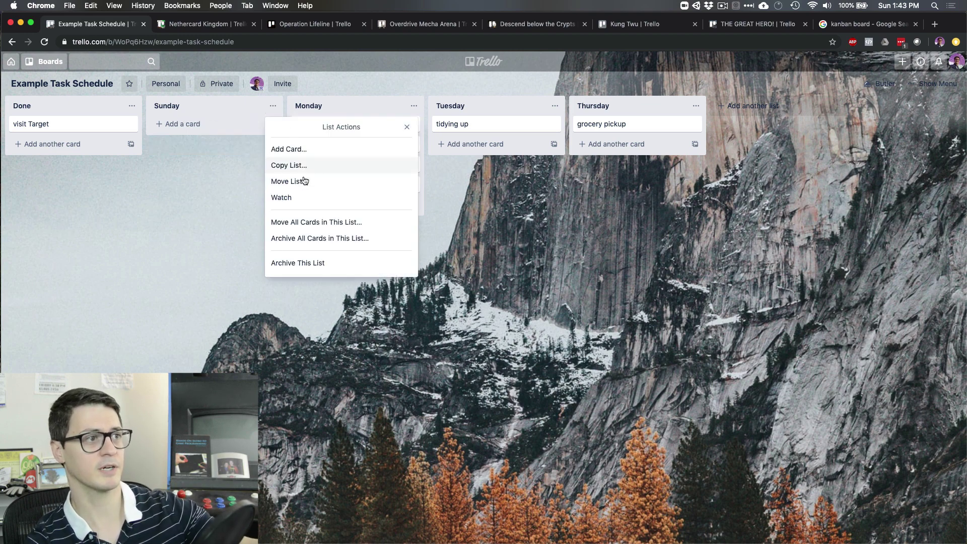
{"action": "left_click", "coordinate": [312, 263]}
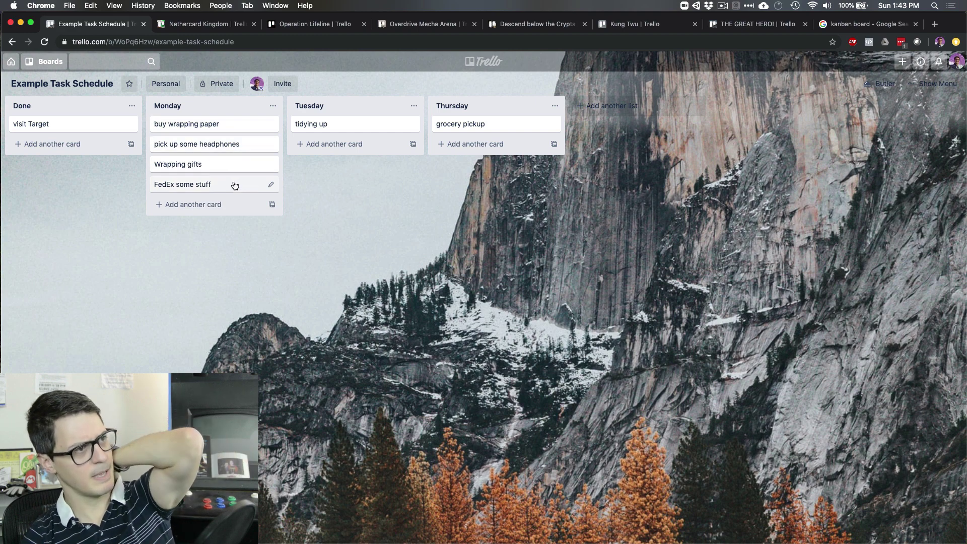
Drag Wrapping gifts and buy wrapping paper into Done, FedEx some stuff into Tuesday, headphones into Thursday
{"action": "left_click_drag", "start_coordinate": [227, 168], "coordinate": [101, 146]}
{"action": "left_click_drag", "start_coordinate": [198, 126], "coordinate": [105, 136]}
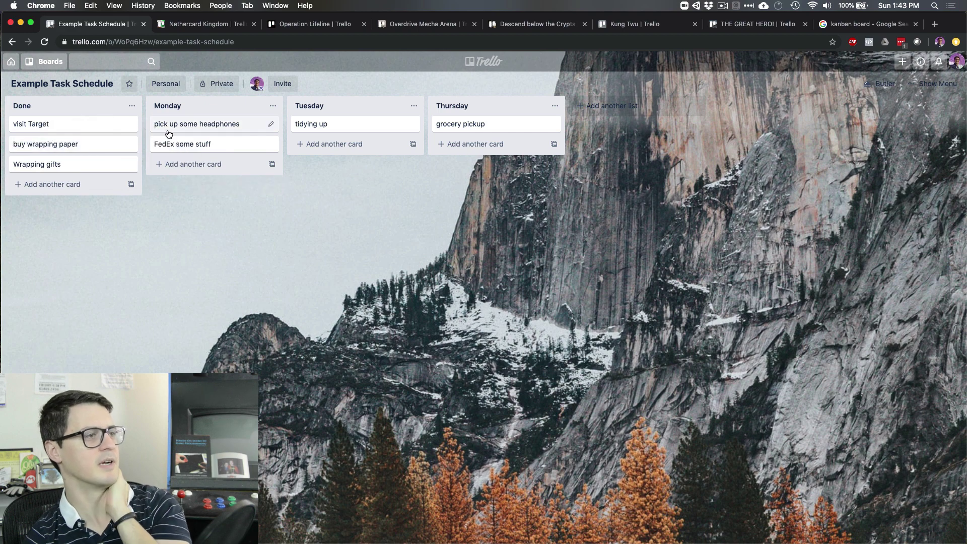
{"action": "left_click", "coordinate": [202, 146]}
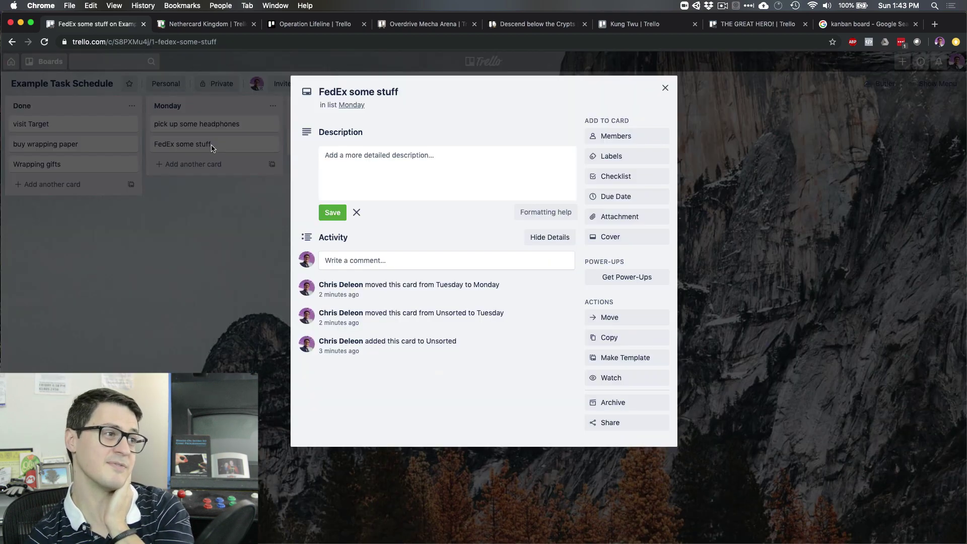
{"action": "left_click", "coordinate": [224, 174]}
{"action": "left_click_drag", "start_coordinate": [207, 145], "coordinate": [337, 139]}
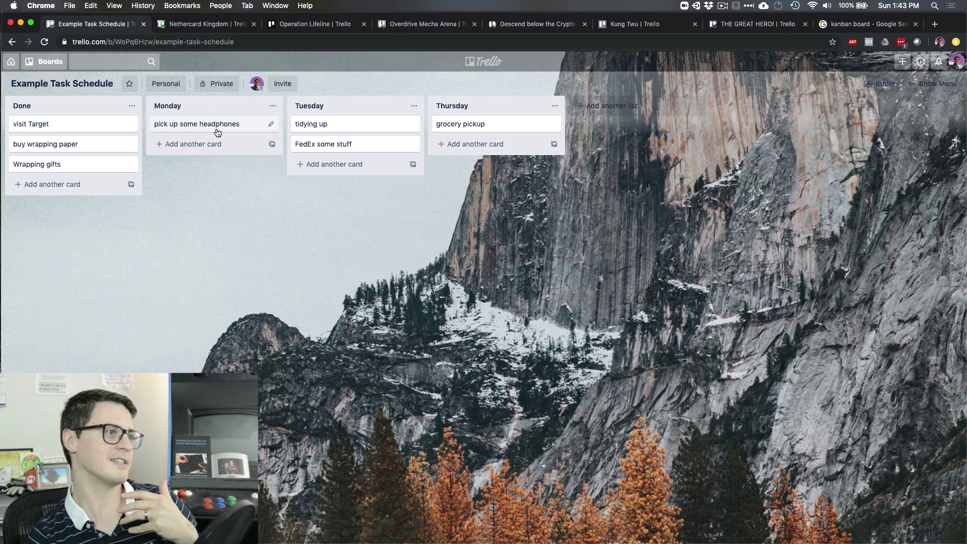
{"action": "left_click_drag", "start_coordinate": [217, 131], "coordinate": [467, 117]}
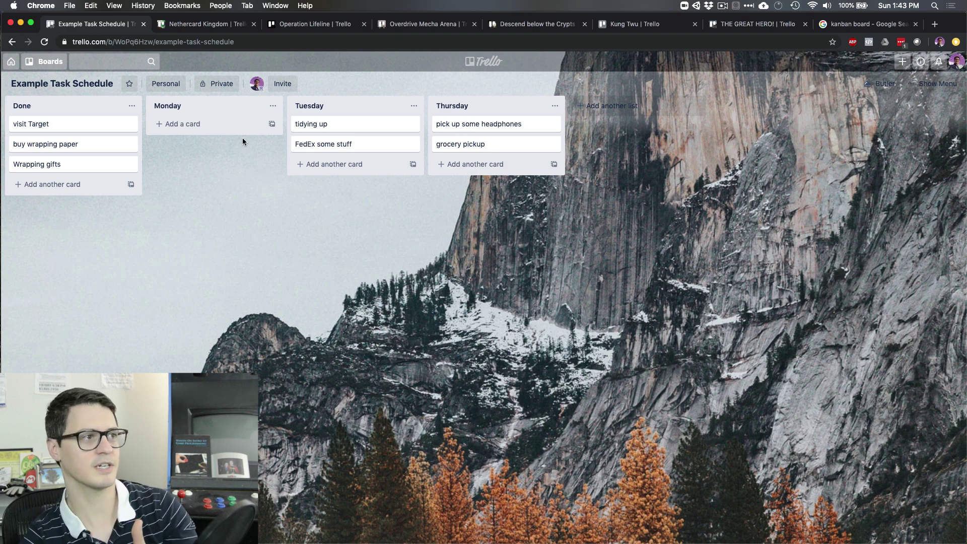
Add a 'test card' to Monday, archive it, and check it in the board menu's activity feed
{"action": "left_click", "coordinate": [222, 125]}
{"action": "type", "text": "test card"}
{"action": "key", "text": "Return"}
{"action": "key", "text": "Escape"}
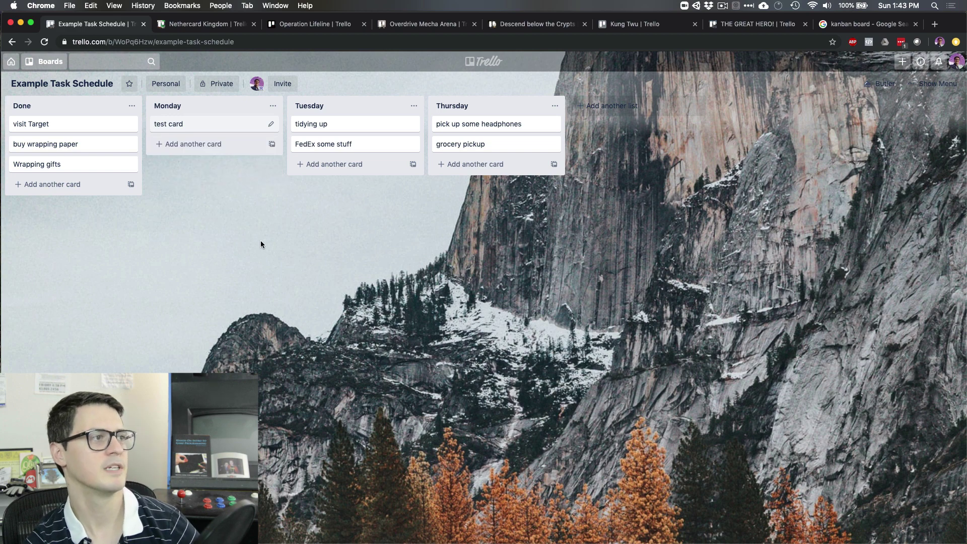
{"action": "key", "text": "c"}
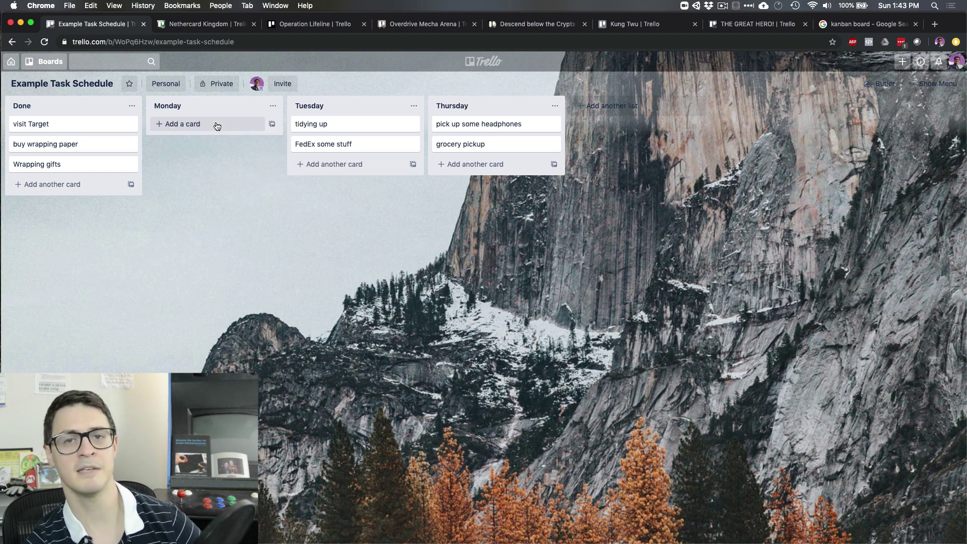
{"action": "left_click", "coordinate": [937, 84]}
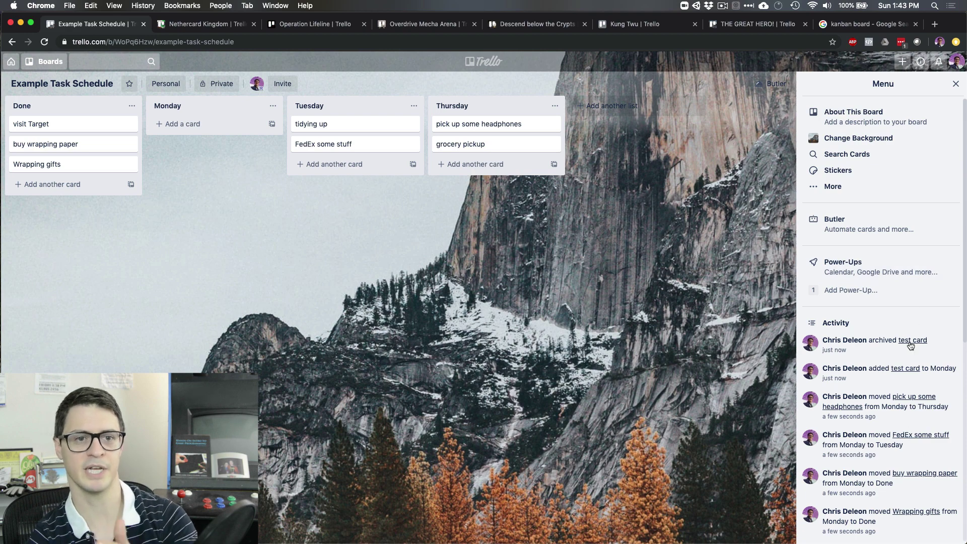
{"action": "left_click", "coordinate": [911, 344]}
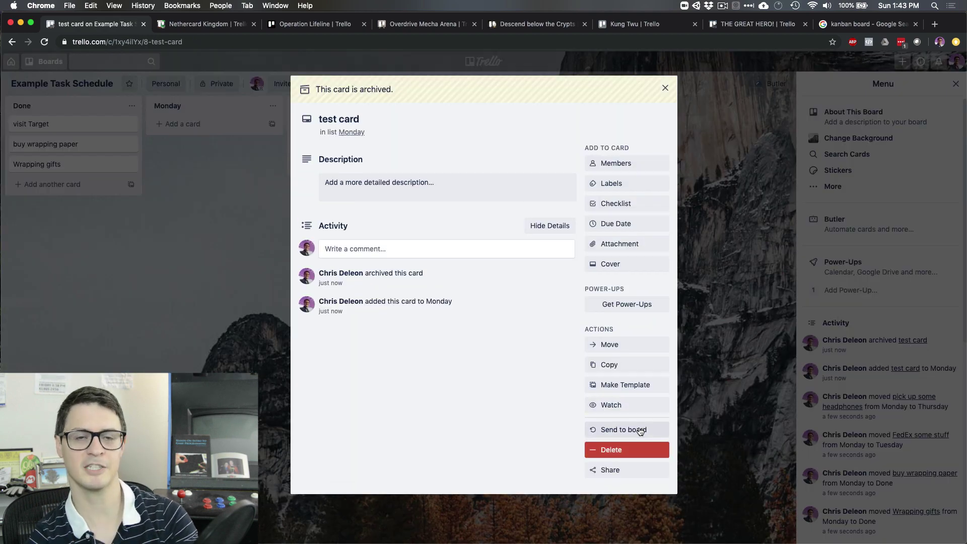
{"action": "left_click", "coordinate": [706, 320]}
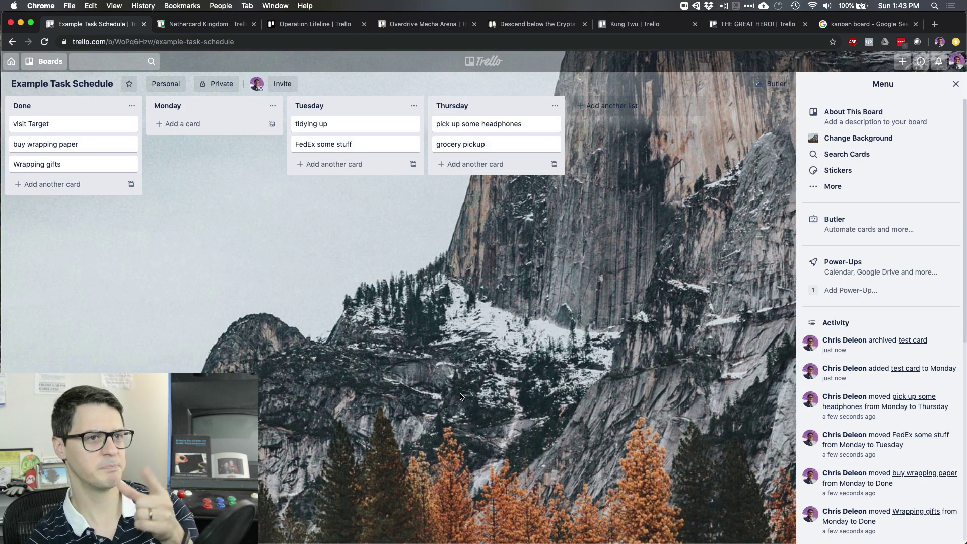
Search background photos for 'ho' and apply the pine-branches-and-red-berries holiday photo
{"action": "left_click", "coordinate": [884, 139]}
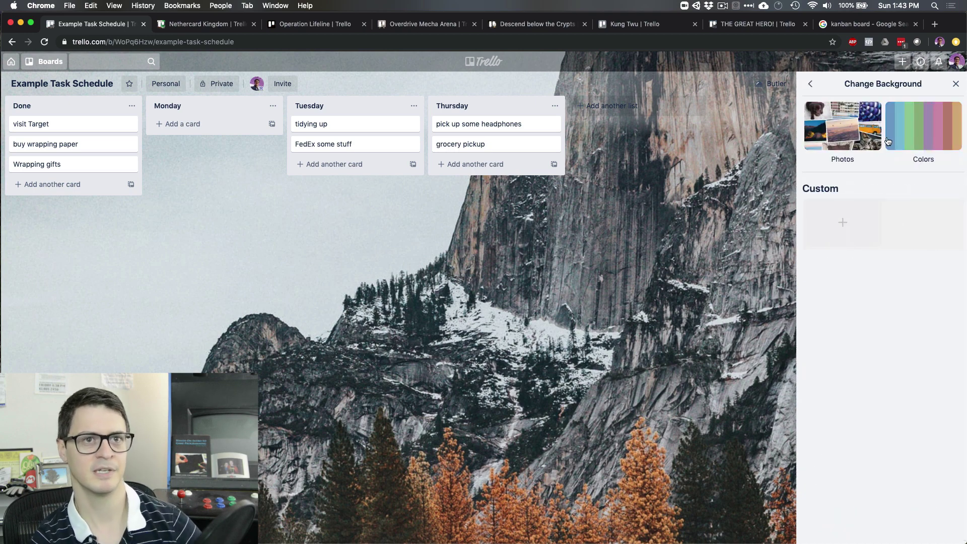
{"action": "left_click", "coordinate": [874, 128]}
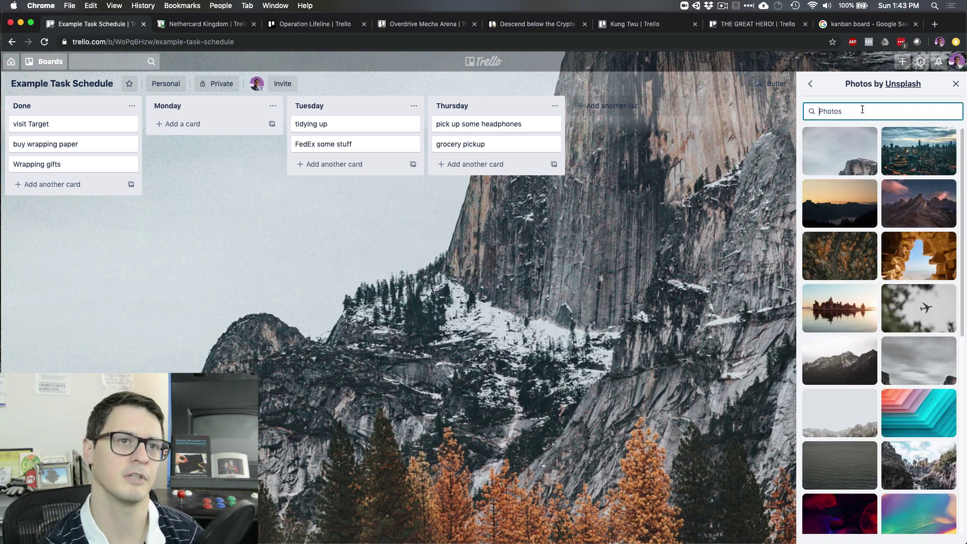
{"action": "type", "text": "holiday"}
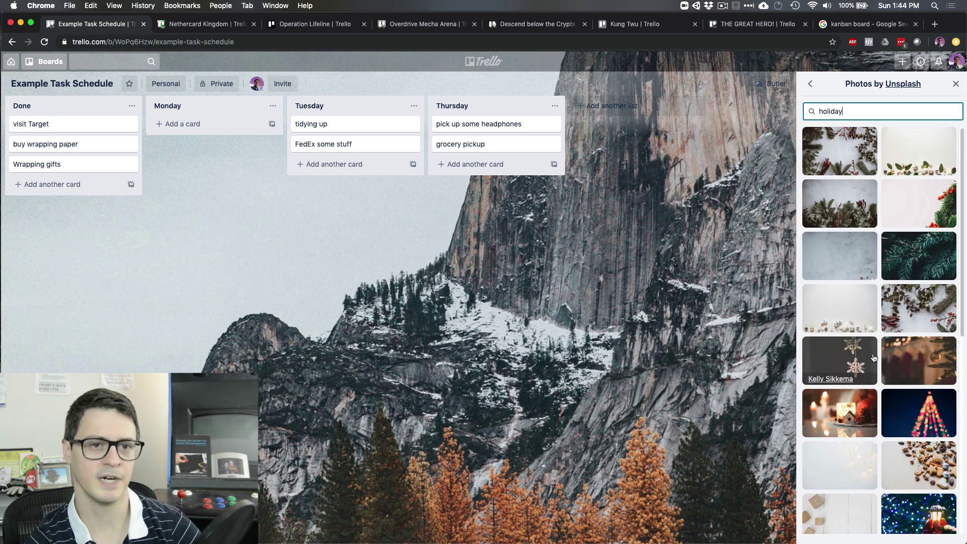
{"action": "left_click", "coordinate": [922, 309]}
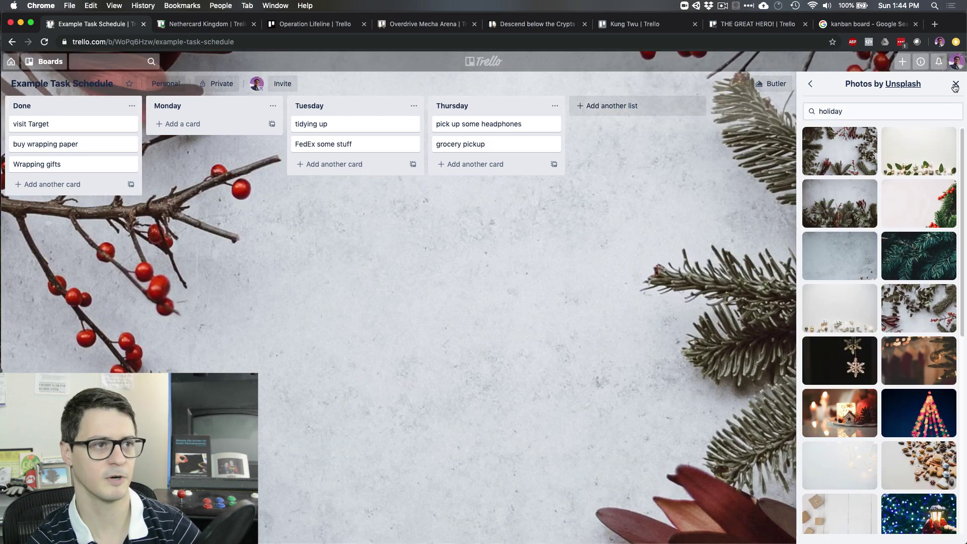
{"action": "left_click", "coordinate": [954, 86]}
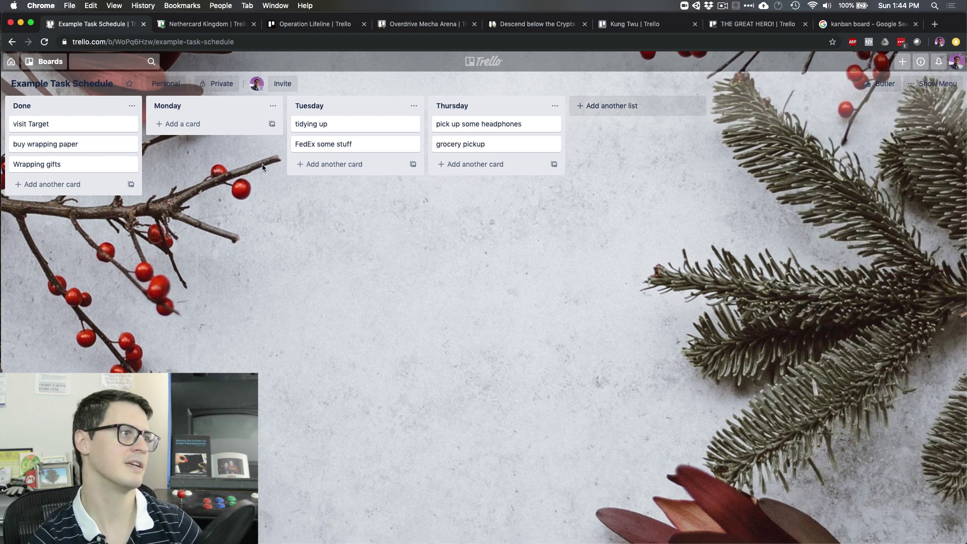
Archive the empty Monday list and move tidying up and FedEx some stuff into Done
{"action": "left_click", "coordinate": [280, 105]}
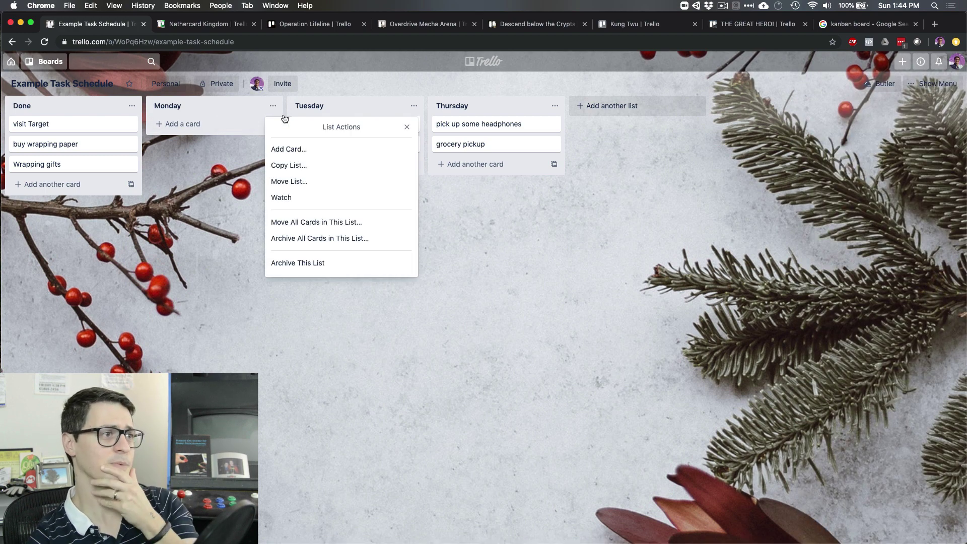
{"action": "left_click", "coordinate": [318, 261]}
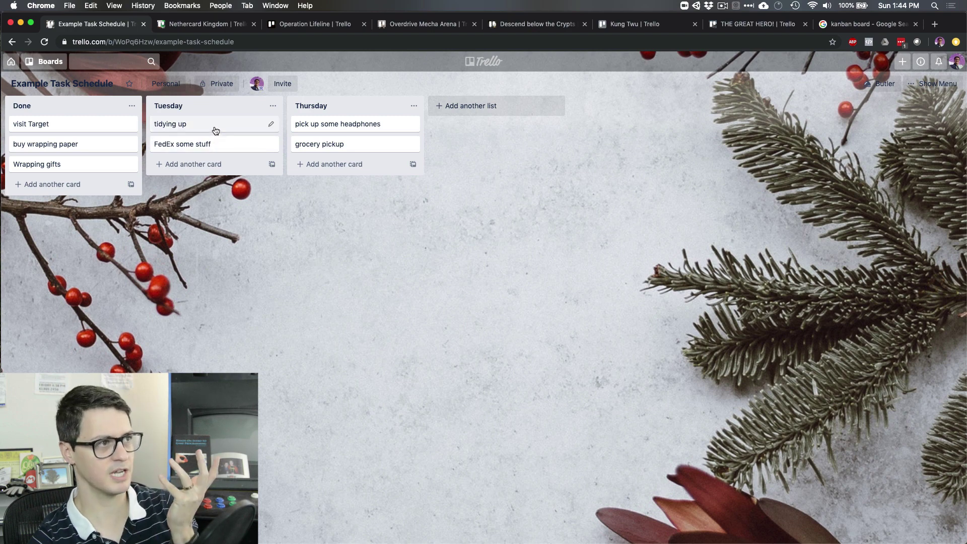
{"action": "left_click_drag", "start_coordinate": [215, 130], "coordinate": [125, 128]}
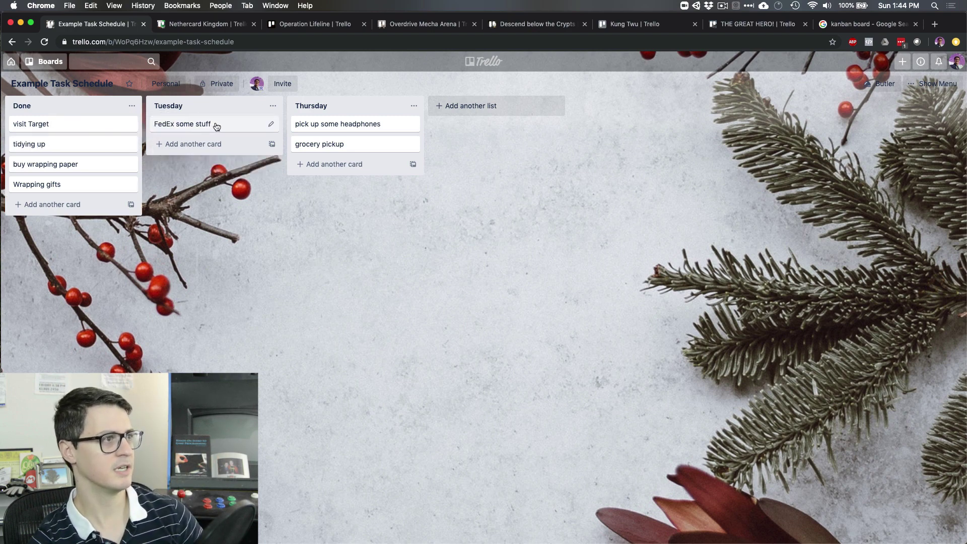
{"action": "left_click_drag", "start_coordinate": [225, 128], "coordinate": [126, 139]}
Move pick up some headphones into Done and archive the emptied Tuesday list
{"action": "left_click", "coordinate": [276, 107]}
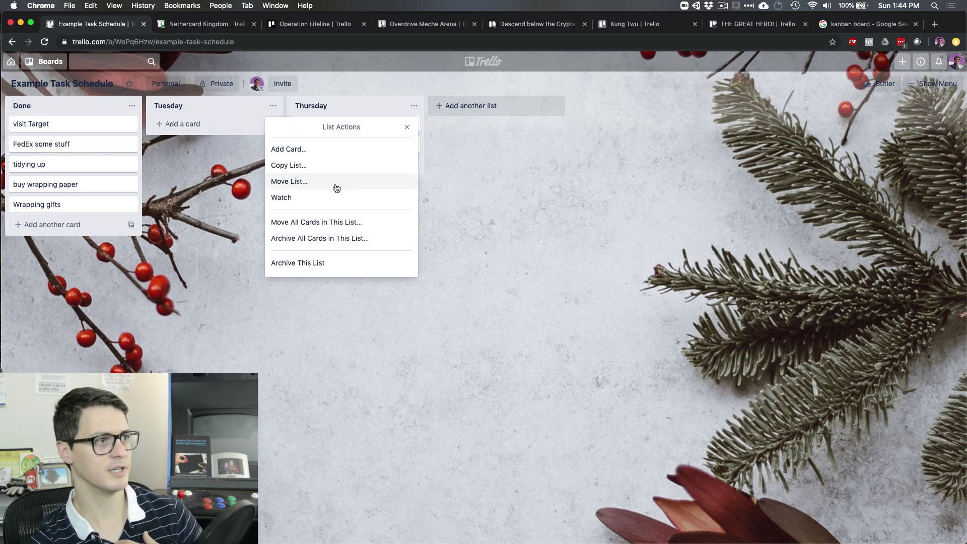
{"action": "left_click", "coordinate": [473, 185]}
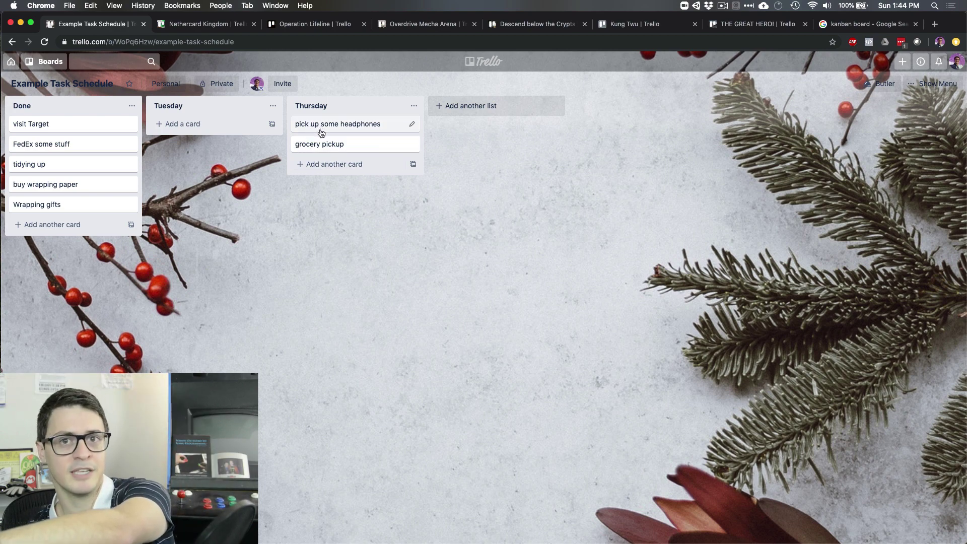
{"action": "left_click_drag", "start_coordinate": [330, 130], "coordinate": [216, 124]}
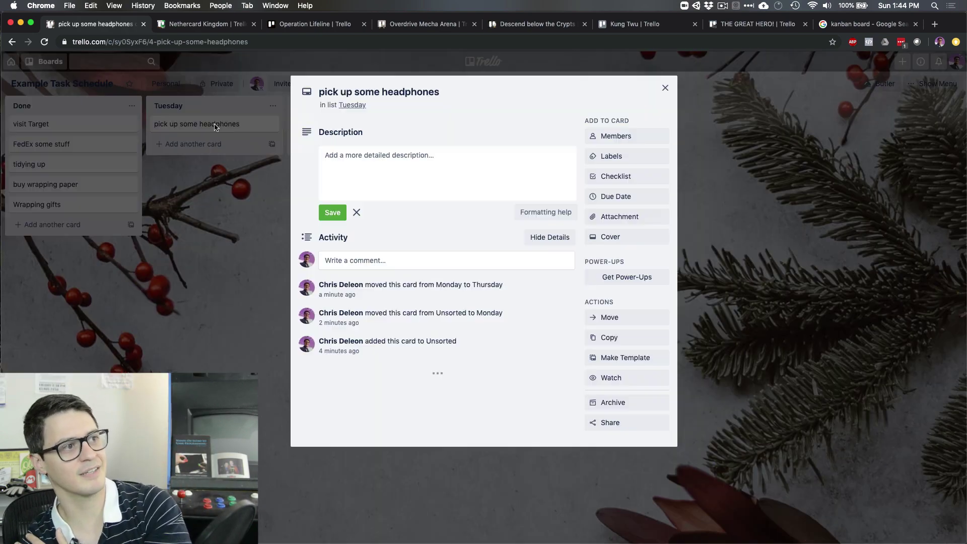
{"action": "left_click", "coordinate": [245, 167]}
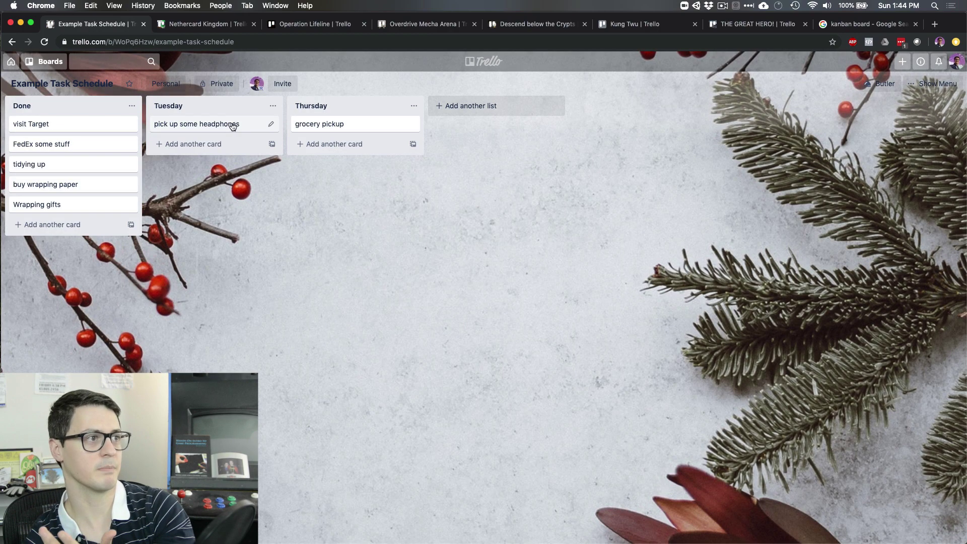
{"action": "left_click_drag", "start_coordinate": [223, 125], "coordinate": [96, 129]}
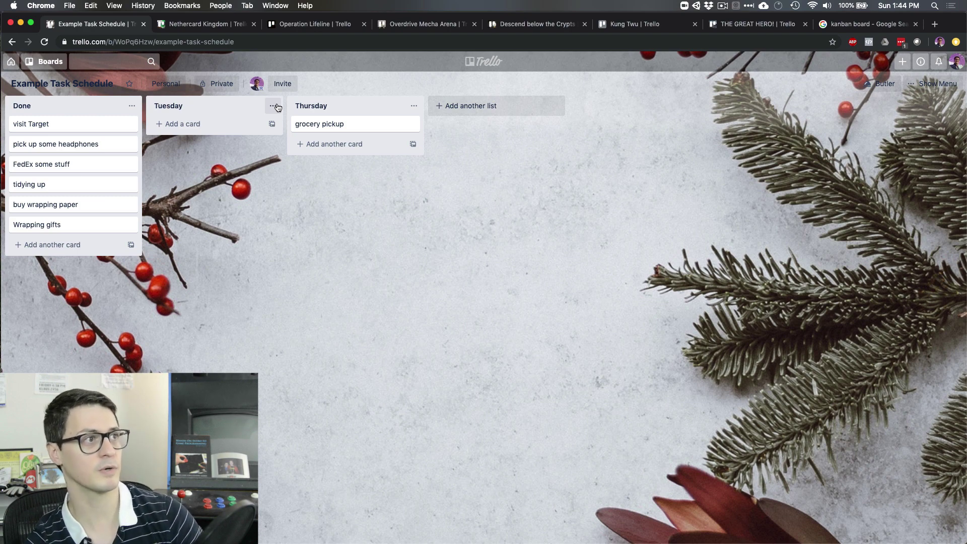
{"action": "left_click", "coordinate": [275, 106]}
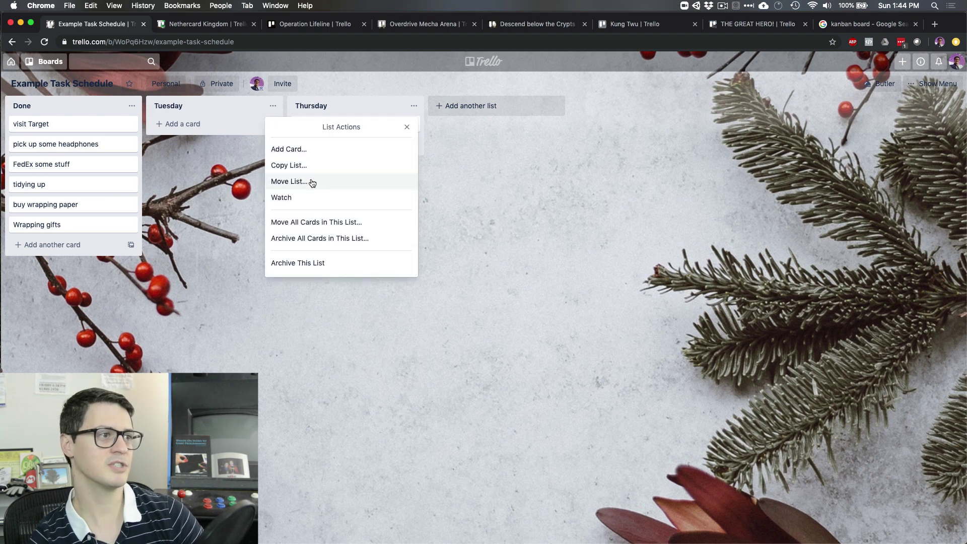
{"action": "left_click", "coordinate": [334, 262]}
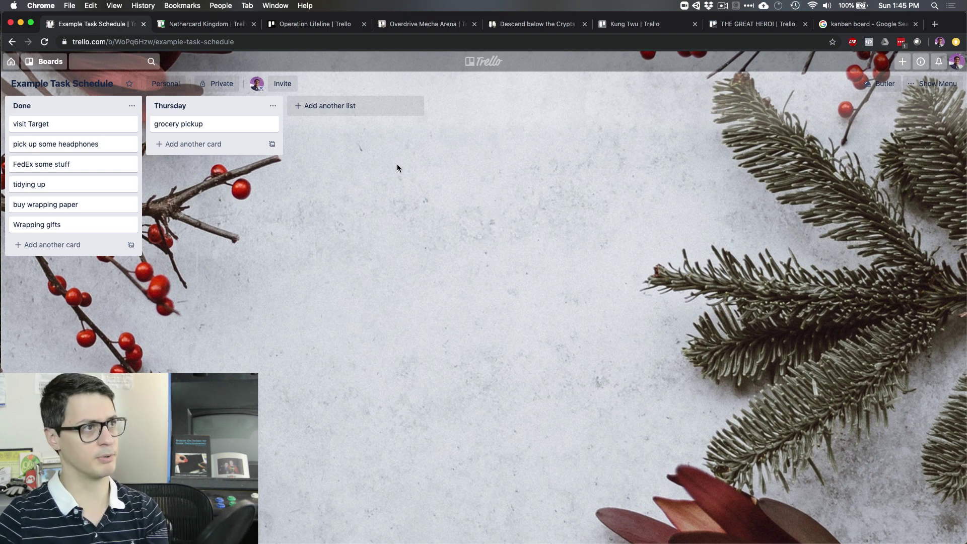
Switch to the Nethercard Kingdom board and scroll across its lists
{"action": "left_click", "coordinate": [204, 28]}
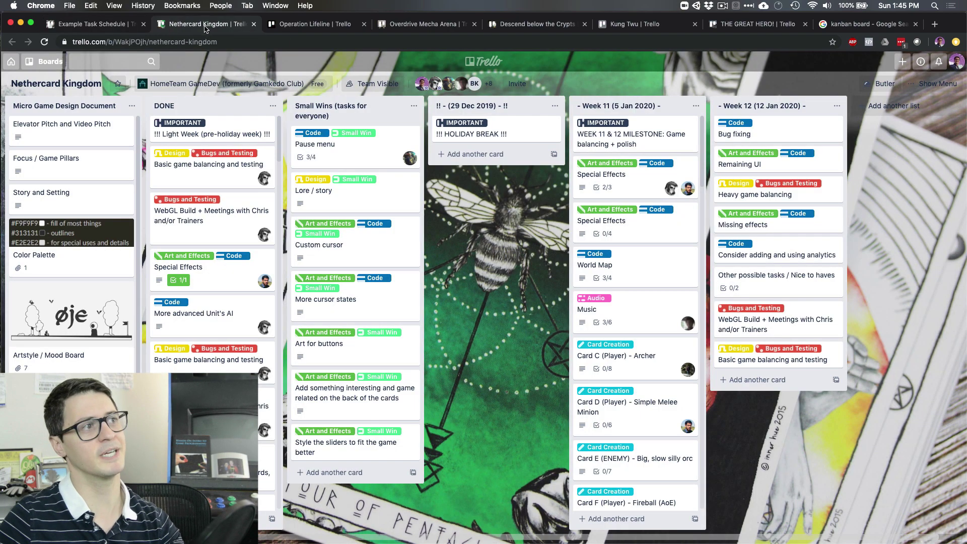
{"action": "scroll", "coordinate": [642, 162], "scroll_direction": "right", "scroll_amount": 1}
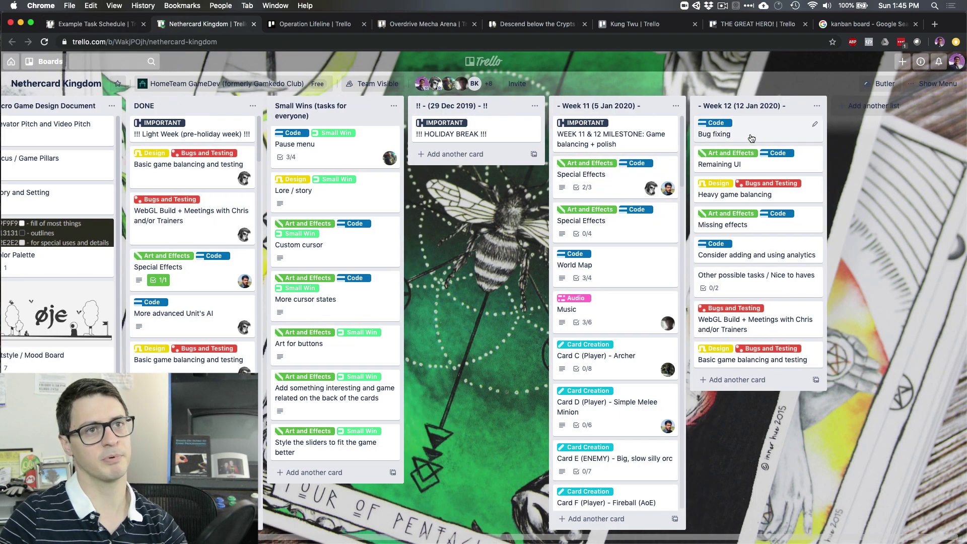
{"action": "scroll", "coordinate": [643, 157], "scroll_direction": "left", "scroll_amount": 1}
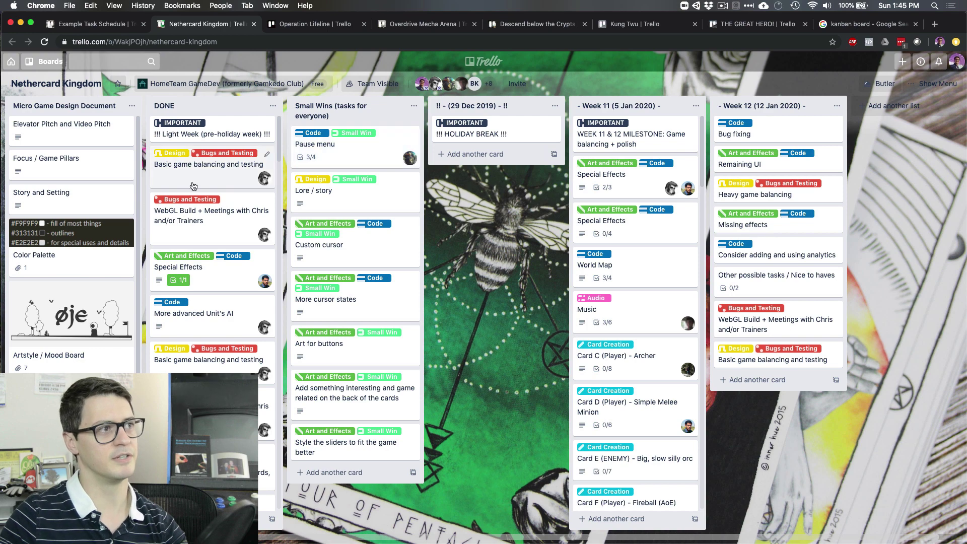
{"action": "scroll", "coordinate": [362, 241], "scroll_direction": "right", "scroll_amount": 1}
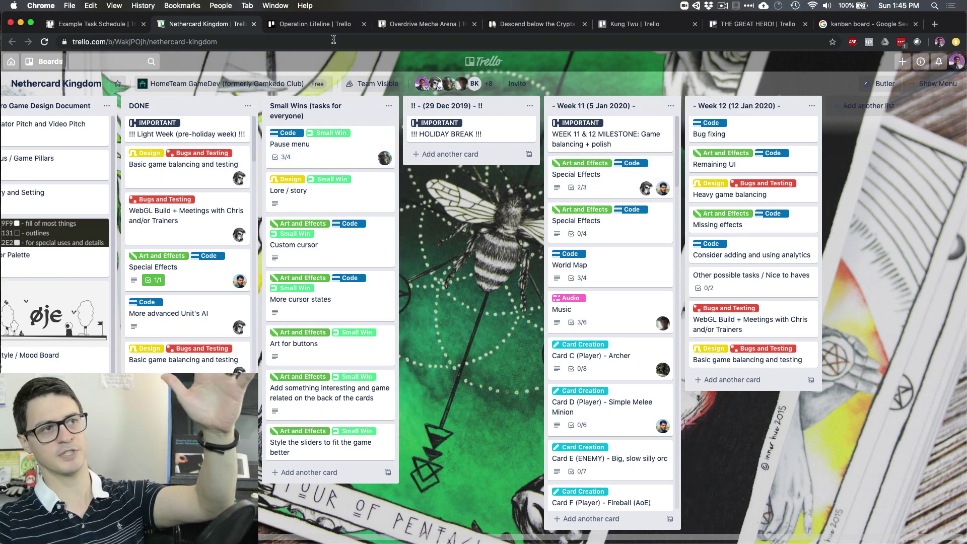
Switch to the Operation Lifeline board and scroll across its lists
{"action": "key", "text": "ctrl+Tab"}
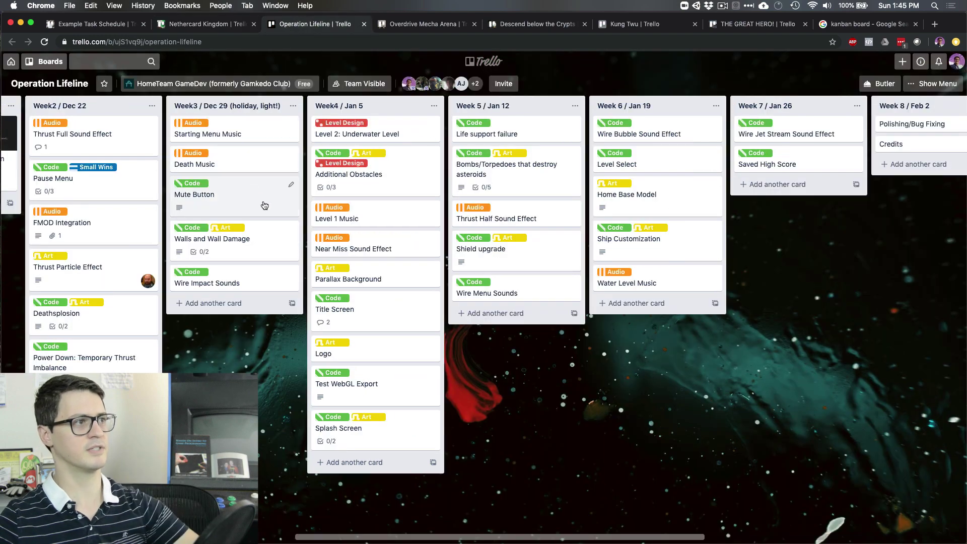
{"action": "scroll", "coordinate": [275, 218], "scroll_direction": "right", "scroll_amount": 3}
{"action": "scroll", "coordinate": [282, 217], "scroll_direction": "right", "scroll_amount": 3}
{"action": "scroll", "coordinate": [353, 241], "scroll_direction": "right", "scroll_amount": 5}
{"action": "scroll", "coordinate": [401, 264], "scroll_direction": "left", "scroll_amount": 15}
{"action": "scroll", "coordinate": [400, 262], "scroll_direction": "left", "scroll_amount": 5}
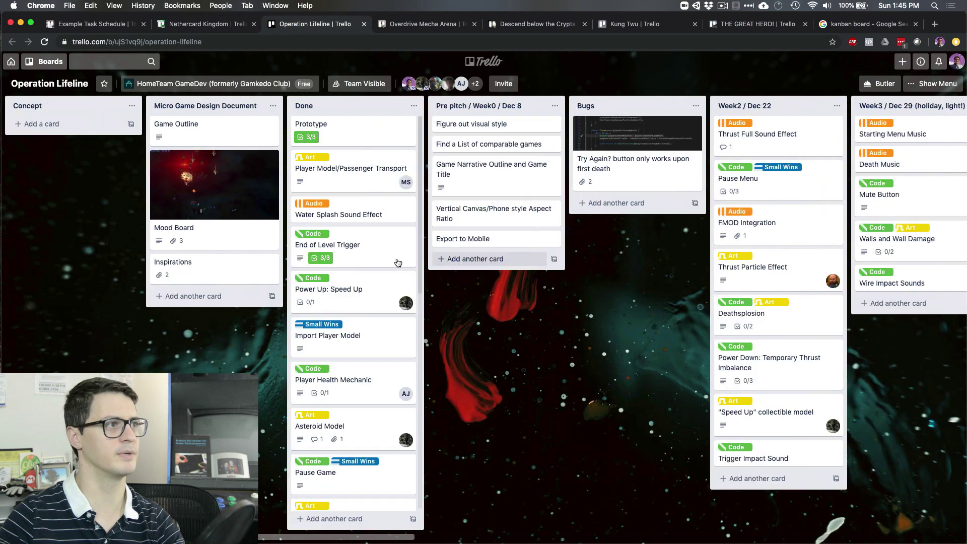
{"action": "scroll", "coordinate": [393, 252], "scroll_direction": "right", "scroll_amount": 6}
{"action": "scroll", "coordinate": [456, 247], "scroll_direction": "right", "scroll_amount": 6}
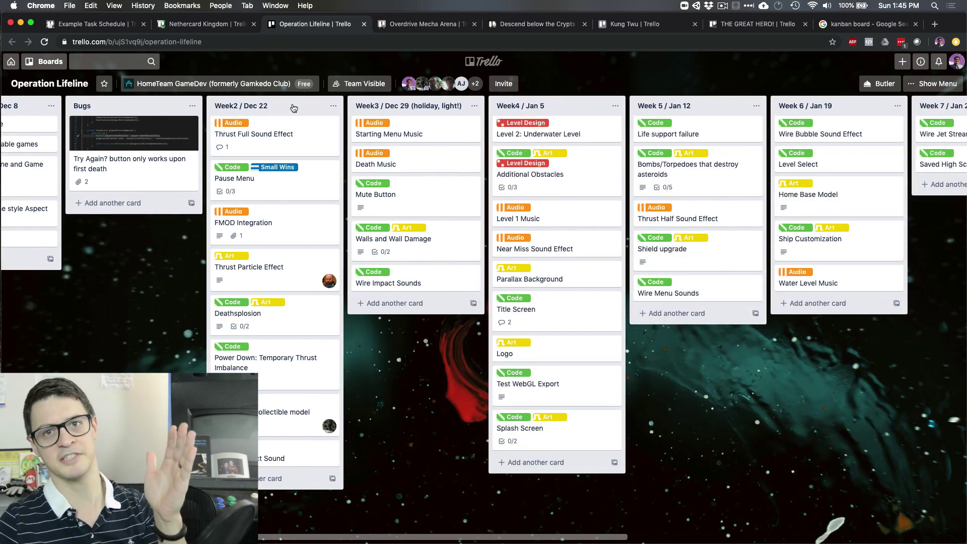
{"action": "scroll", "coordinate": [262, 129], "scroll_direction": "right", "scroll_amount": 2}
{"action": "scroll", "coordinate": [261, 128], "scroll_direction": "right", "scroll_amount": 6}
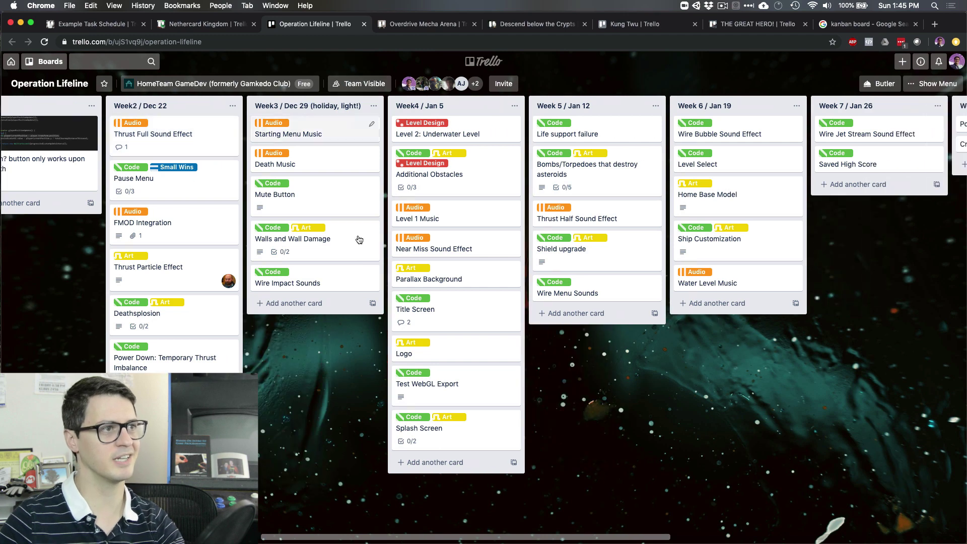
{"action": "scroll", "coordinate": [575, 112], "scroll_direction": "right", "scroll_amount": 2}
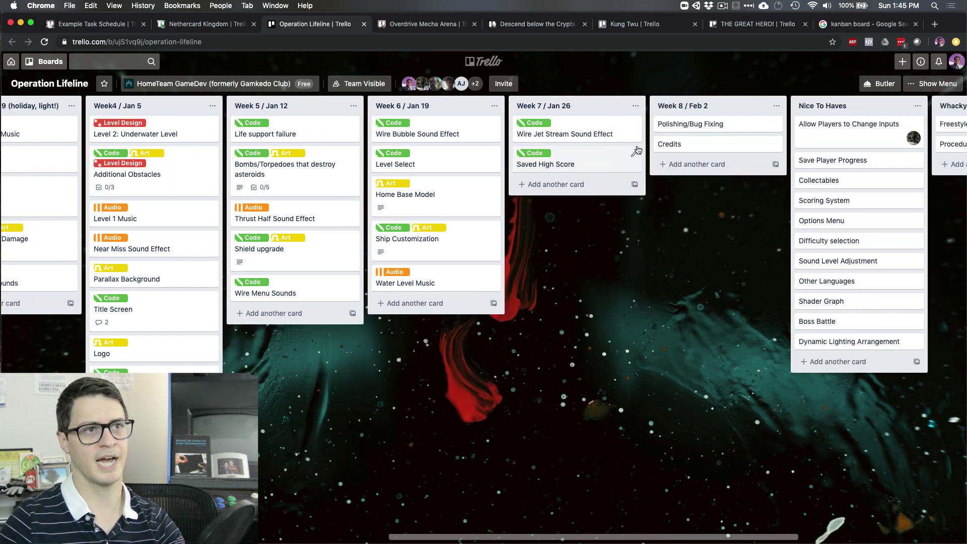
{"action": "scroll", "coordinate": [715, 119], "scroll_direction": "right", "scroll_amount": 4}
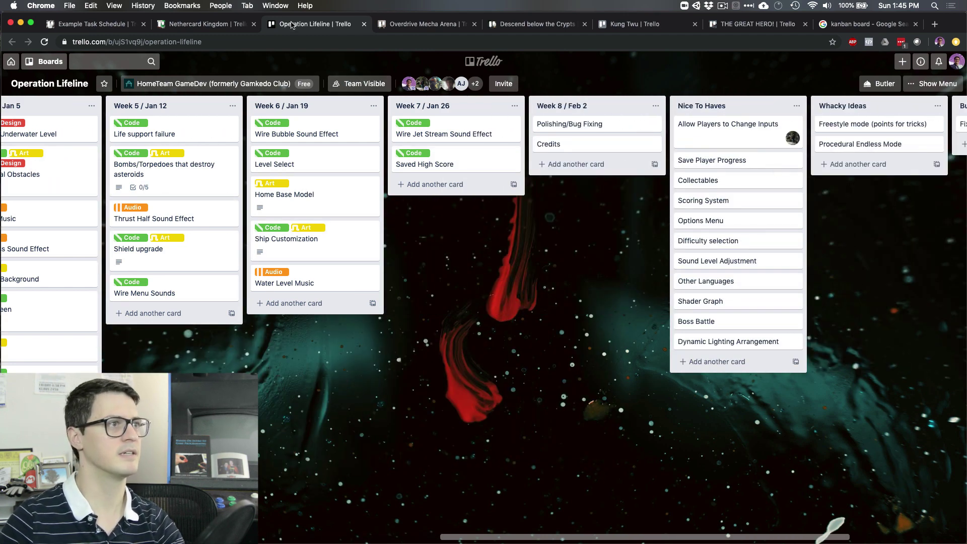
Browse the Overdrive Mecha Arena board's lists, then switch to the Descend below the Crypts board
{"action": "left_click", "coordinate": [450, 24]}
{"action": "scroll", "coordinate": [354, 246], "scroll_direction": "right", "scroll_amount": 1}
{"action": "scroll", "coordinate": [355, 245], "scroll_direction": "right", "scroll_amount": 10}
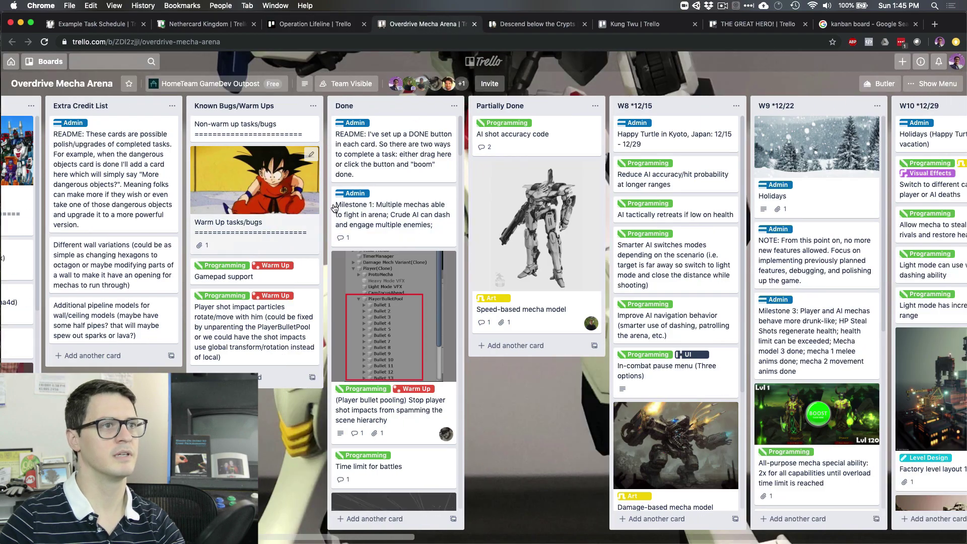
{"action": "scroll", "coordinate": [228, 198], "scroll_direction": "left", "scroll_amount": 5}
{"action": "scroll", "coordinate": [227, 198], "scroll_direction": "left", "scroll_amount": 4}
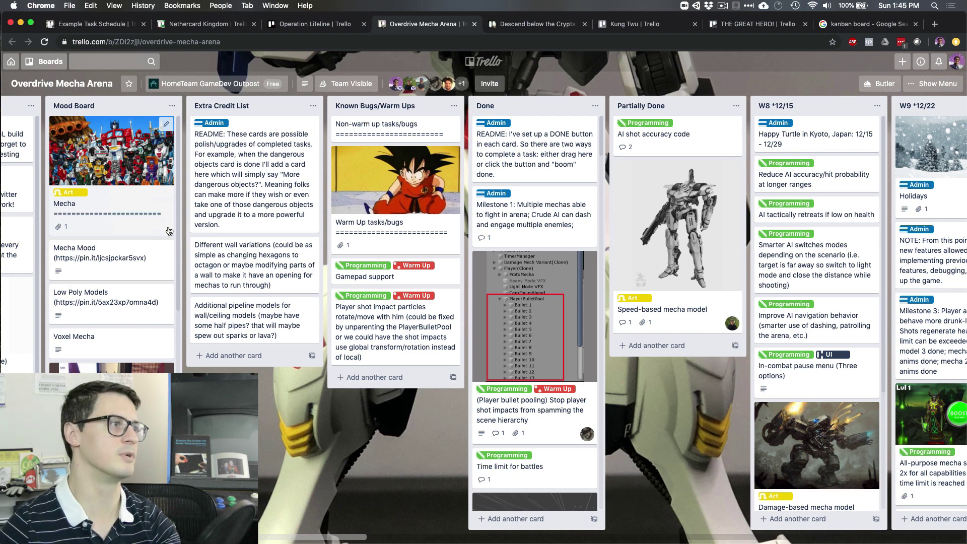
{"action": "scroll", "coordinate": [169, 231], "scroll_direction": "left", "scroll_amount": 2}
{"action": "scroll", "coordinate": [396, 214], "scroll_direction": "right", "scroll_amount": 6}
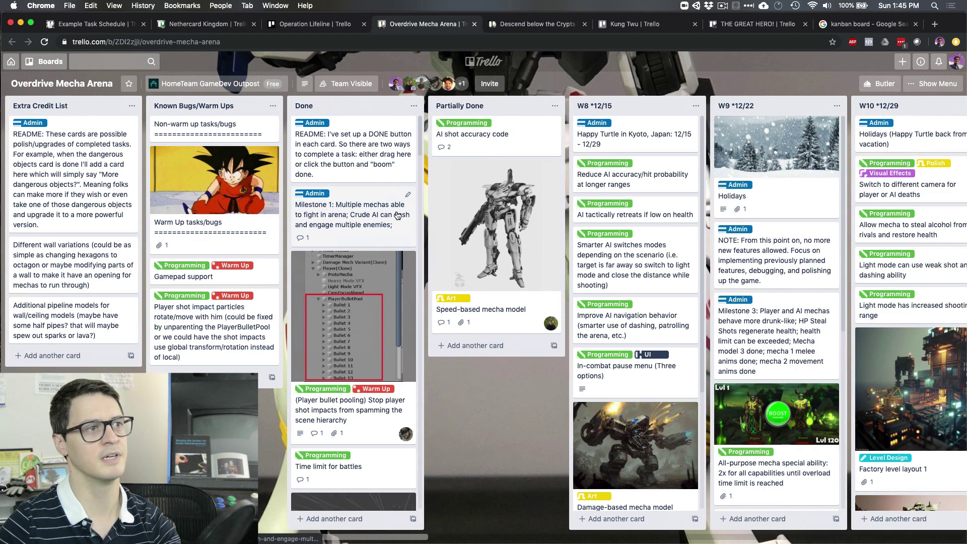
{"action": "scroll", "coordinate": [396, 214], "scroll_direction": "right", "scroll_amount": 9}
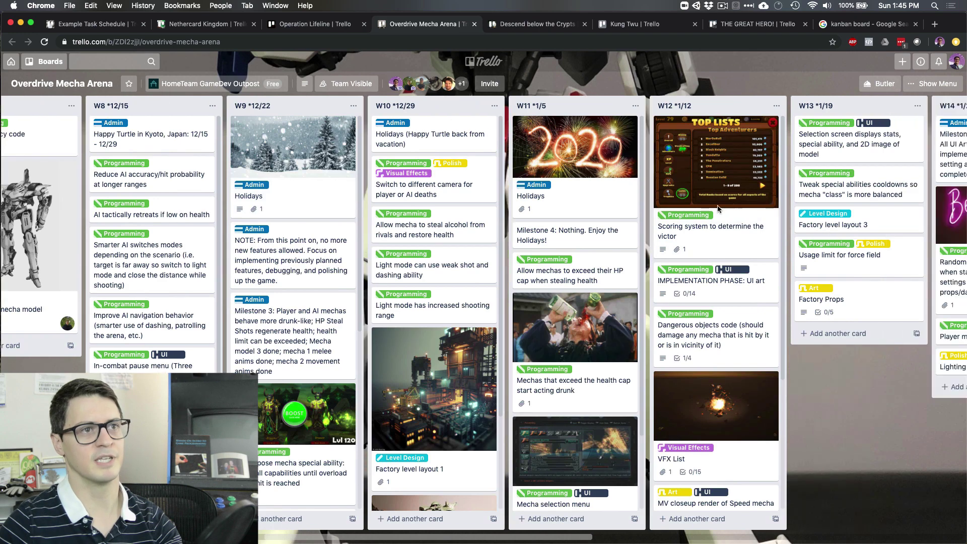
{"action": "scroll", "coordinate": [670, 216], "scroll_direction": "right", "scroll_amount": 7}
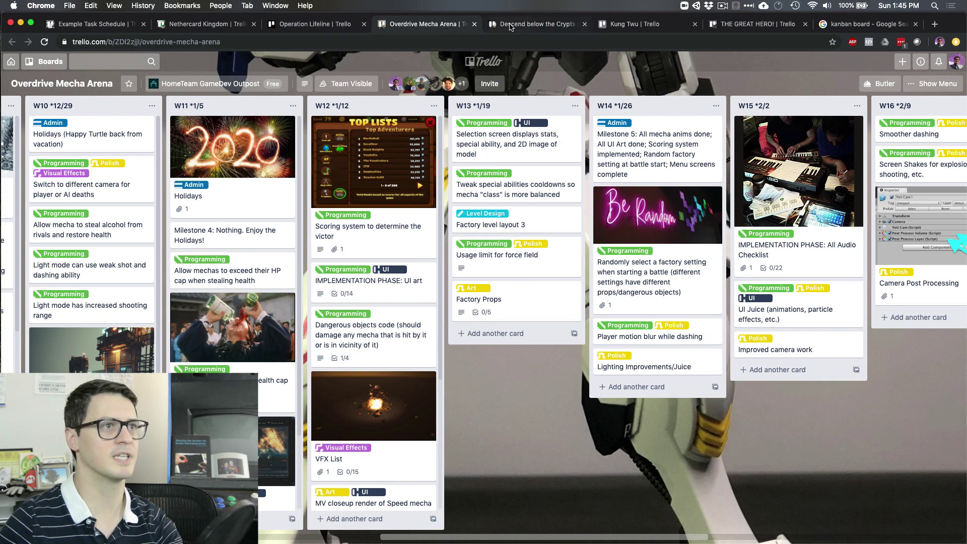
{"action": "left_click", "coordinate": [510, 27]}
{"action": "scroll", "coordinate": [390, 188], "scroll_direction": "right", "scroll_amount": 3}
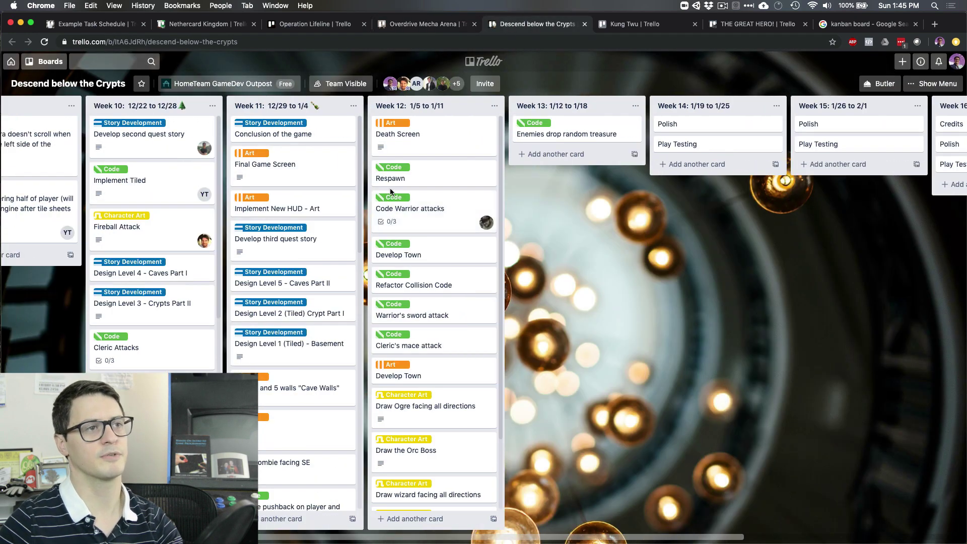
Scroll across the Crypts board, then switch to the Kung Twu board and scroll through its Done list
{"action": "scroll", "coordinate": [393, 187], "scroll_direction": "right", "scroll_amount": 4}
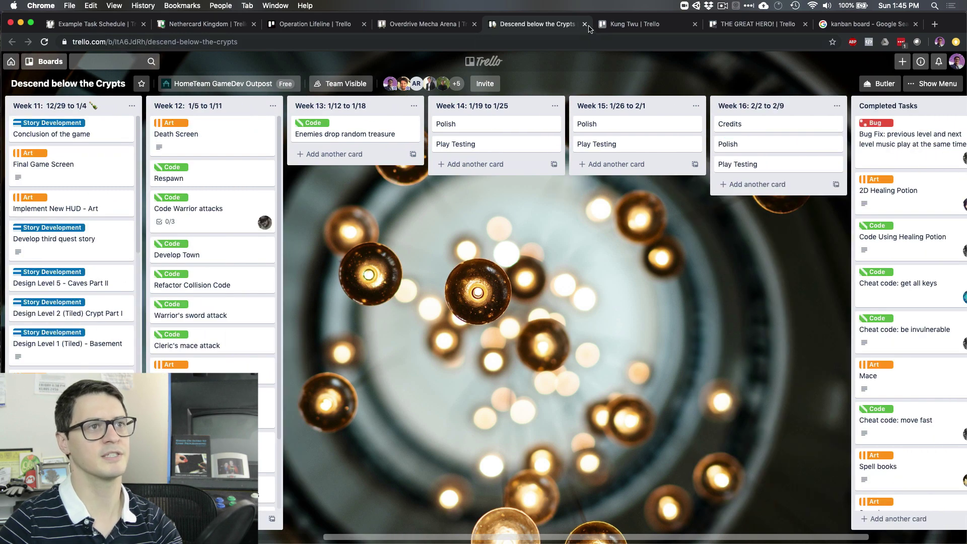
{"action": "left_click", "coordinate": [620, 26]}
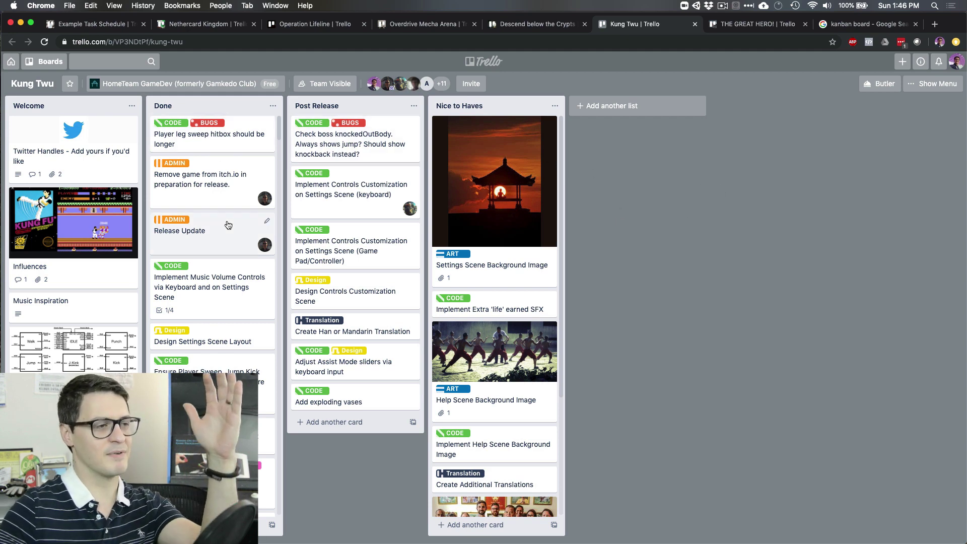
{"action": "scroll", "coordinate": [233, 238], "scroll_direction": "down", "scroll_amount": 5}
{"action": "scroll", "coordinate": [232, 238], "scroll_direction": "down", "scroll_amount": 10}
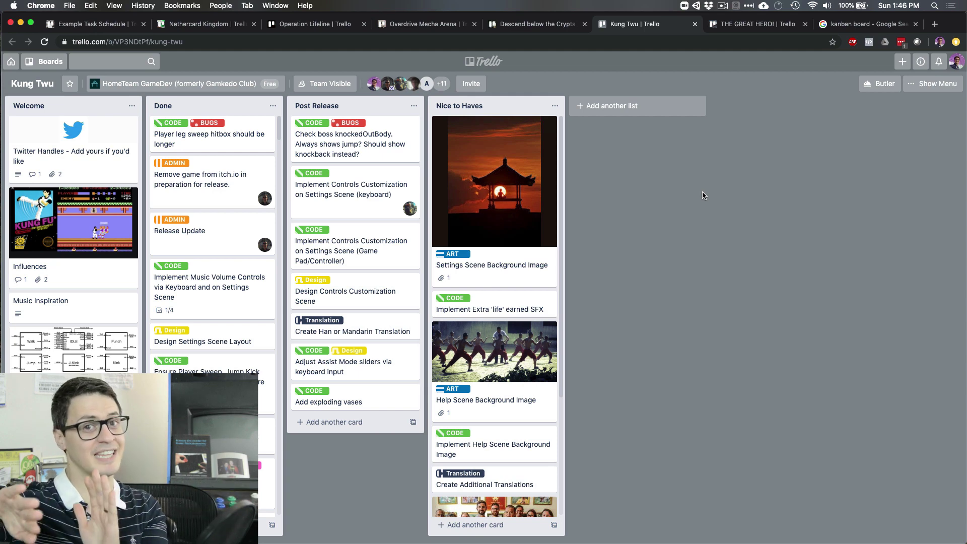
Browse THE GREAT HERO! board's lists, glance at kanban search results, then switch to Nethercard Kingdom
{"action": "left_click", "coordinate": [743, 24]}
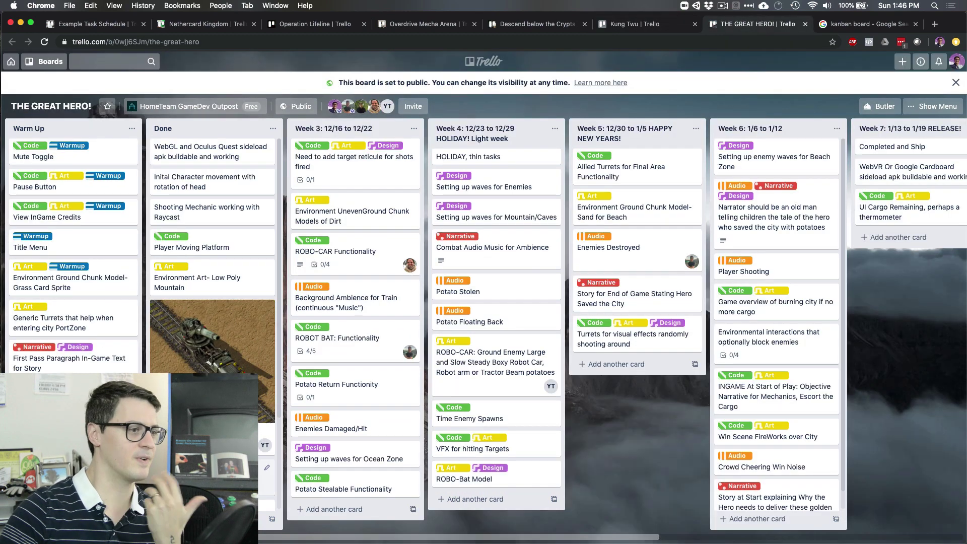
{"action": "scroll", "coordinate": [321, 292], "scroll_direction": "right", "scroll_amount": 7}
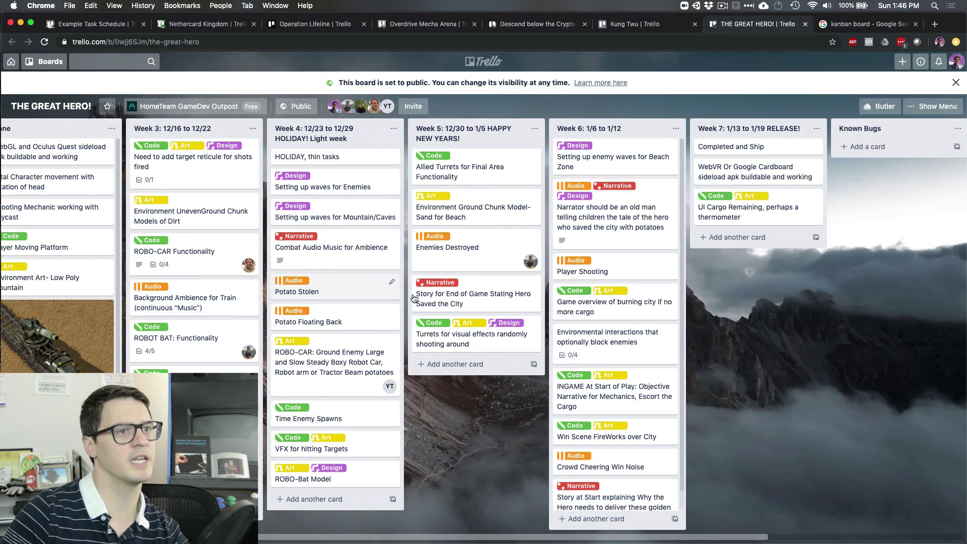
{"action": "scroll", "coordinate": [415, 297], "scroll_direction": "right", "scroll_amount": 2}
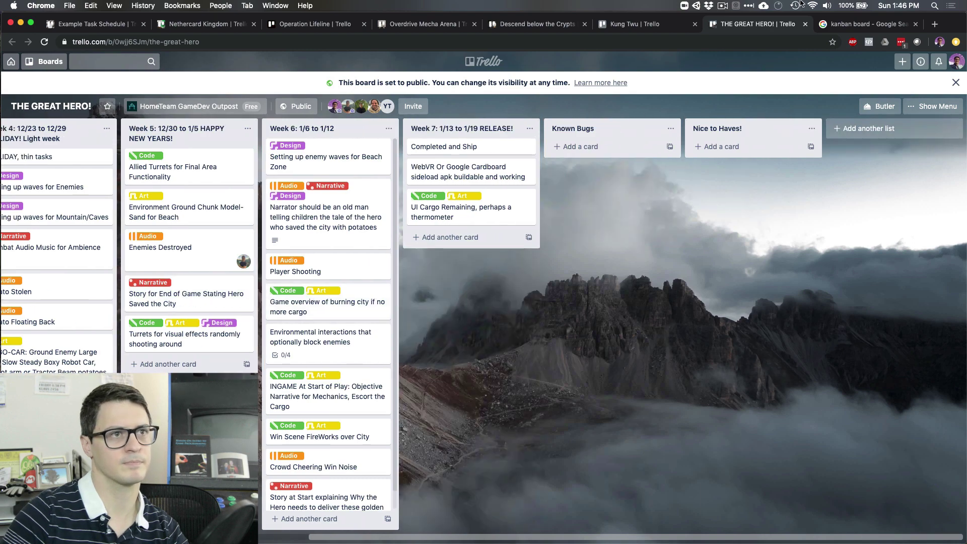
{"action": "left_click", "coordinate": [856, 27]}
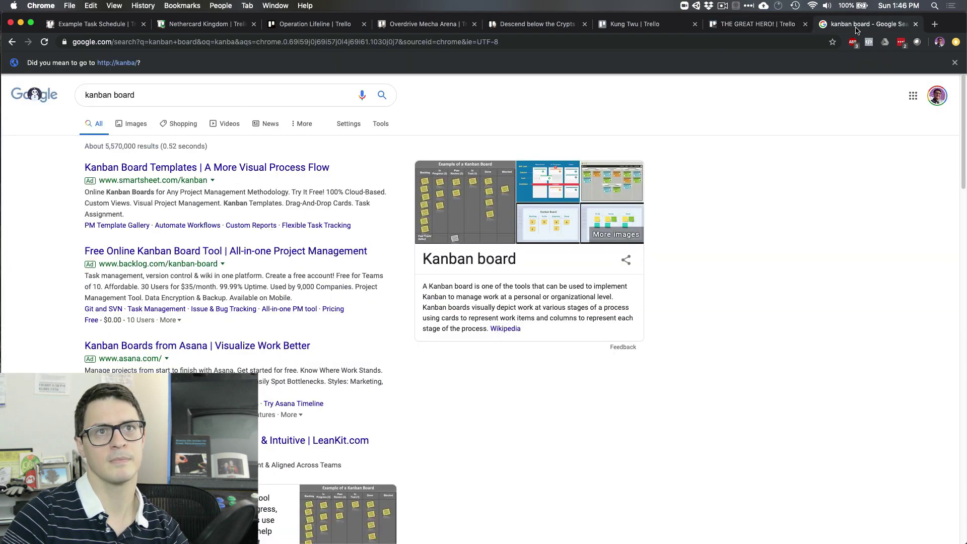
{"action": "left_click", "coordinate": [781, 29]}
{"action": "left_click", "coordinate": [228, 25]}
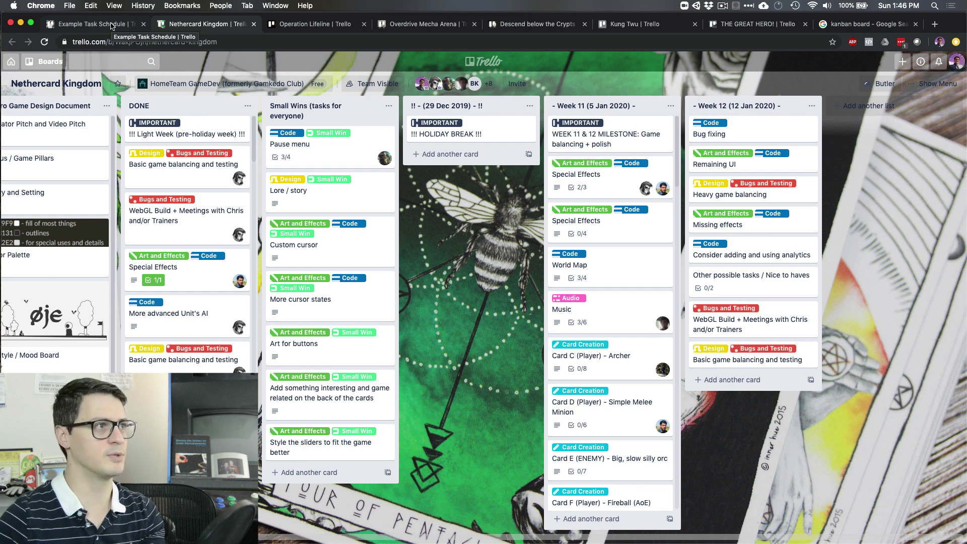
Return to the Example Task Schedule board
{"action": "left_click", "coordinate": [111, 26]}
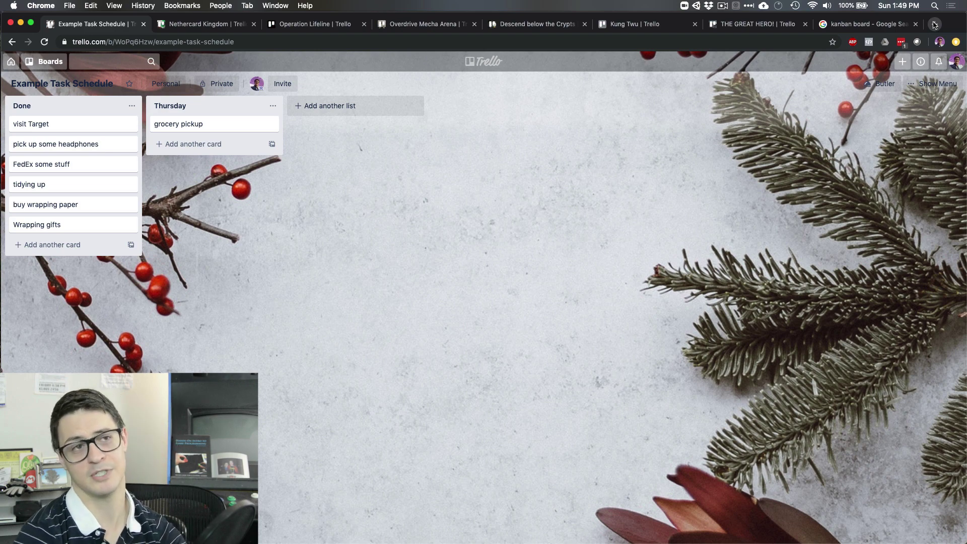
Show the Gumroad page for the book Self-Command in a new tab
{"action": "left_click", "coordinate": [934, 24]}
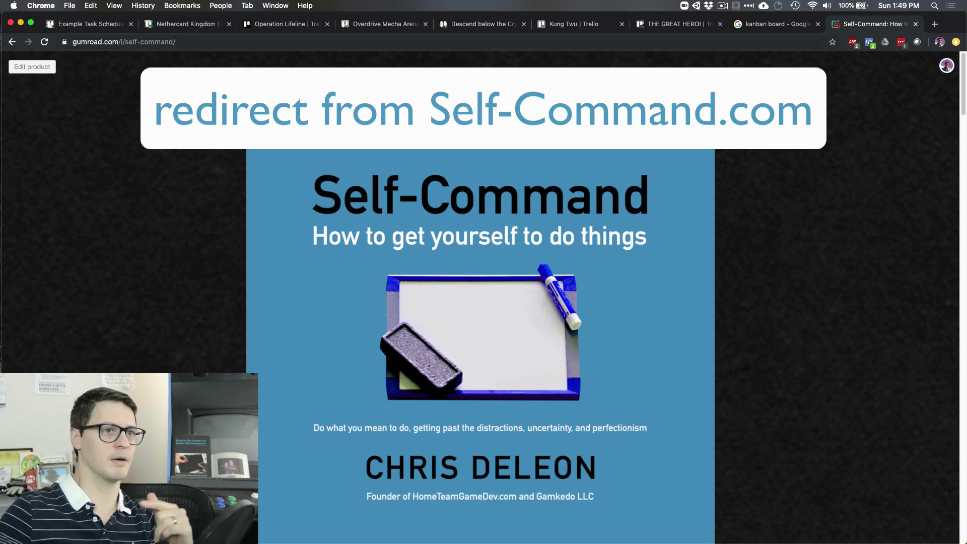
{"action": "scroll", "coordinate": [775, 168], "scroll_direction": "down", "scroll_amount": 10}
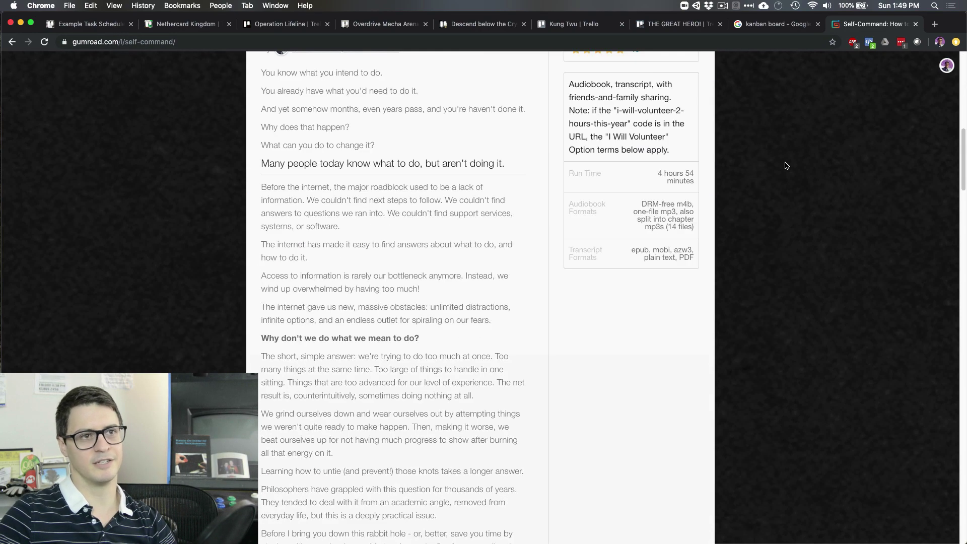
{"action": "scroll", "coordinate": [787, 165], "scroll_direction": "up", "scroll_amount": 3}
{"action": "scroll", "coordinate": [787, 166], "scroll_direction": "down", "scroll_amount": 7}
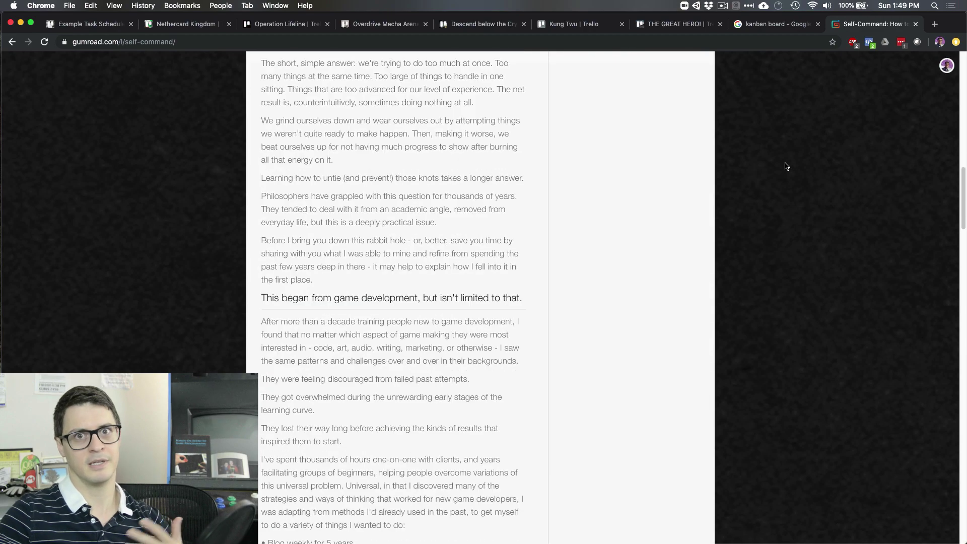
{"action": "scroll", "coordinate": [787, 166], "scroll_direction": "down", "scroll_amount": 20}
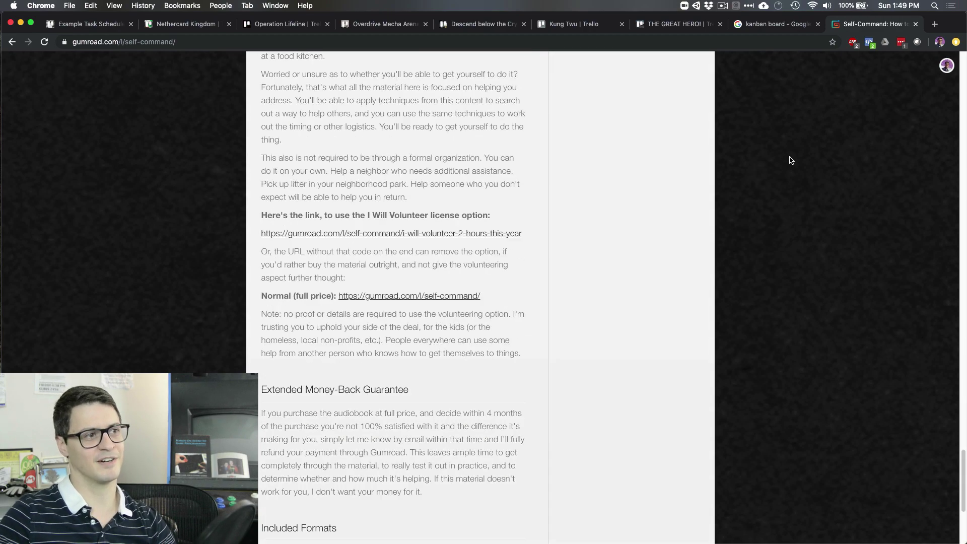
{"action": "scroll", "coordinate": [789, 160], "scroll_direction": "up", "scroll_amount": 15}
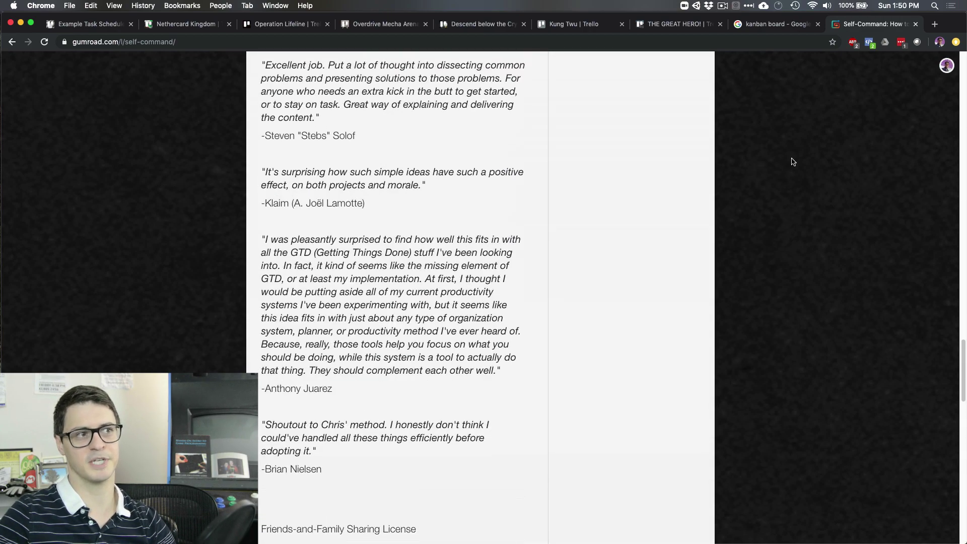
{"action": "scroll", "coordinate": [792, 161], "scroll_direction": "up", "scroll_amount": 1}
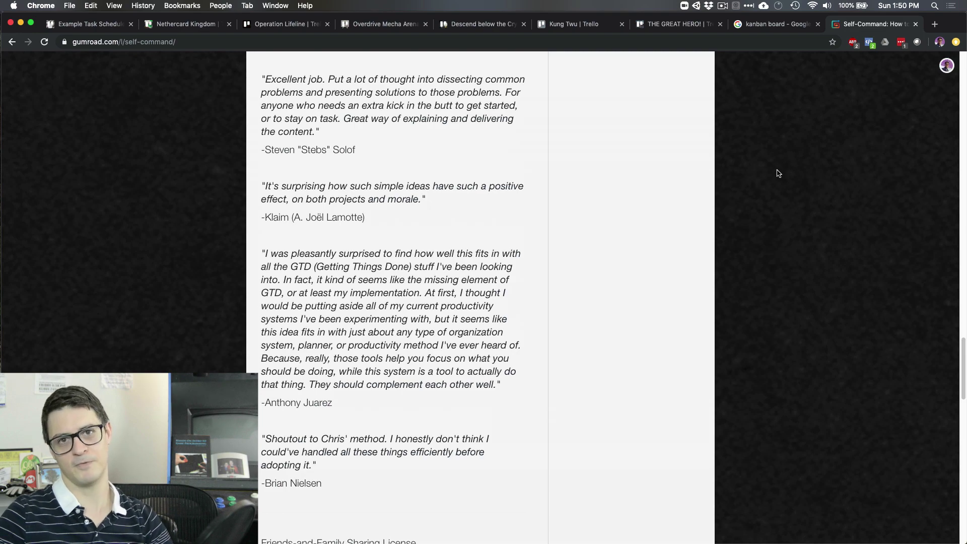
{"action": "scroll", "coordinate": [779, 173], "scroll_direction": "down", "scroll_amount": 10}
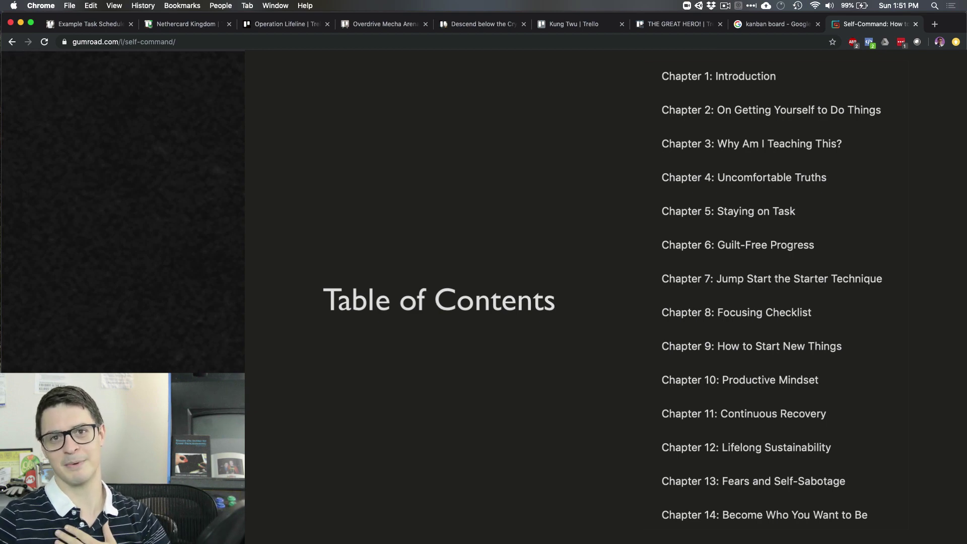
{"action": "scroll", "coordinate": [782, 205], "scroll_direction": "down", "scroll_amount": 5}
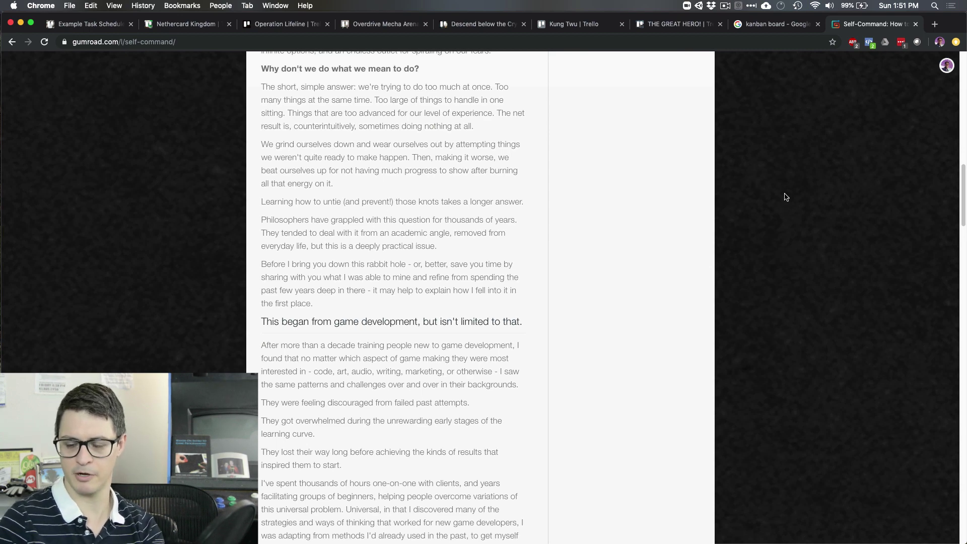
{"action": "scroll", "coordinate": [789, 192], "scroll_direction": "down", "scroll_amount": 1}
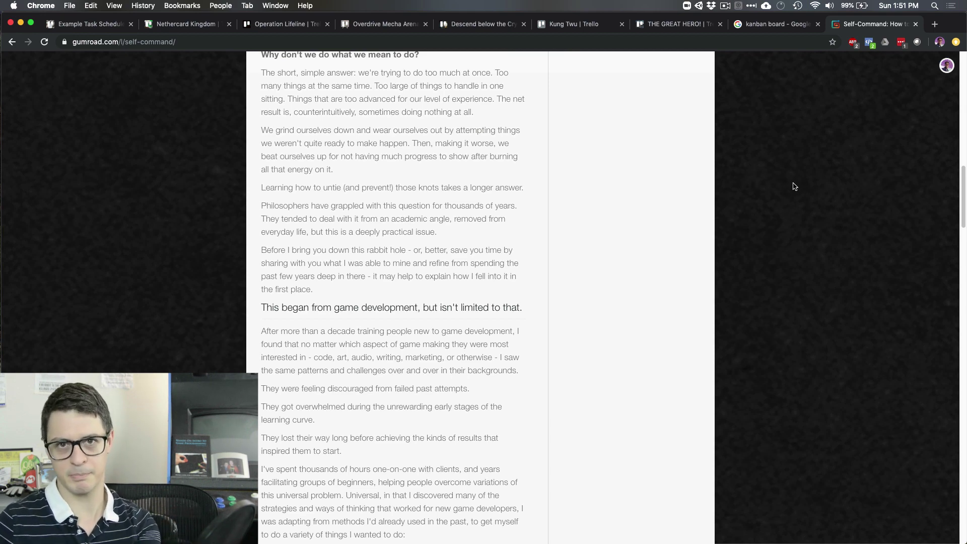
{"action": "scroll", "coordinate": [791, 182], "scroll_direction": "down", "scroll_amount": 10}
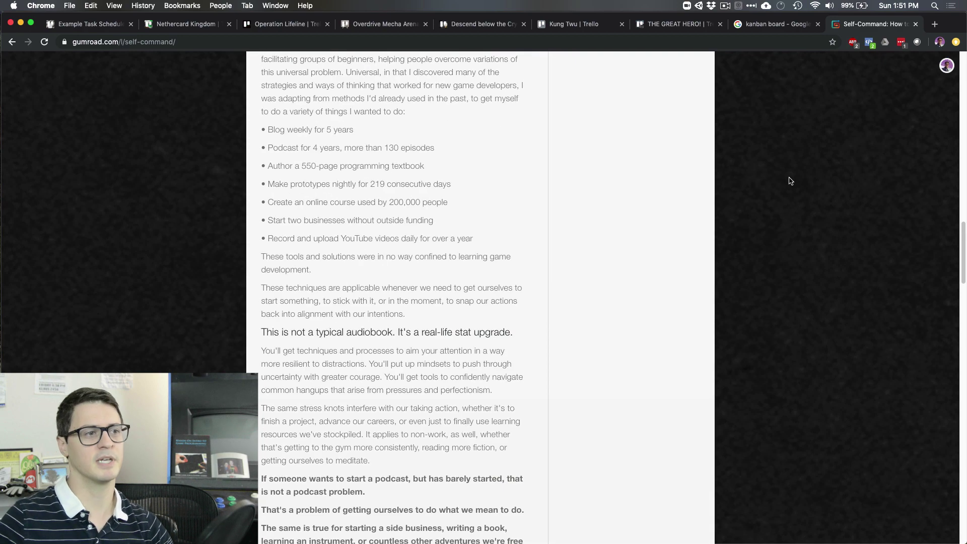
{"action": "scroll", "coordinate": [735, 199], "scroll_direction": "down", "scroll_amount": 20}
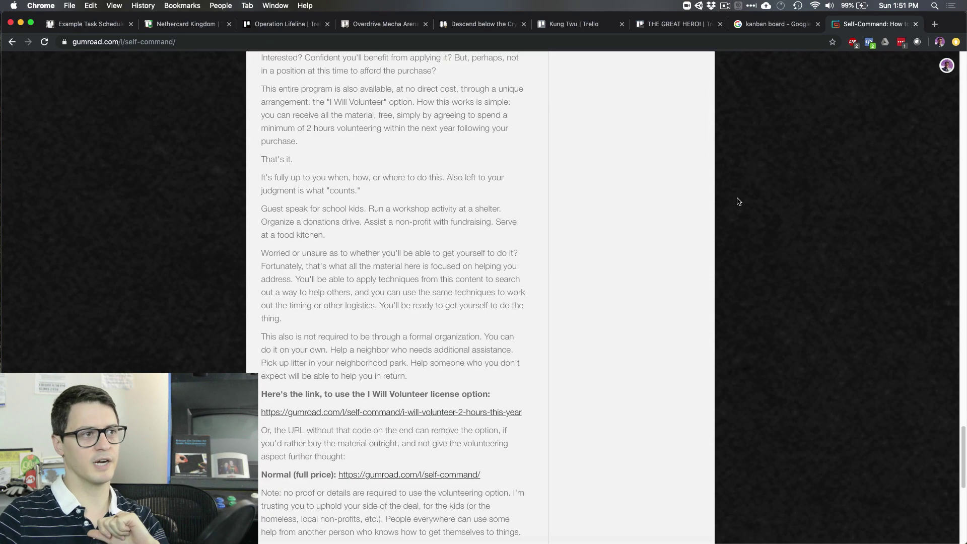
{"action": "scroll", "coordinate": [739, 201], "scroll_direction": "up", "scroll_amount": 2}
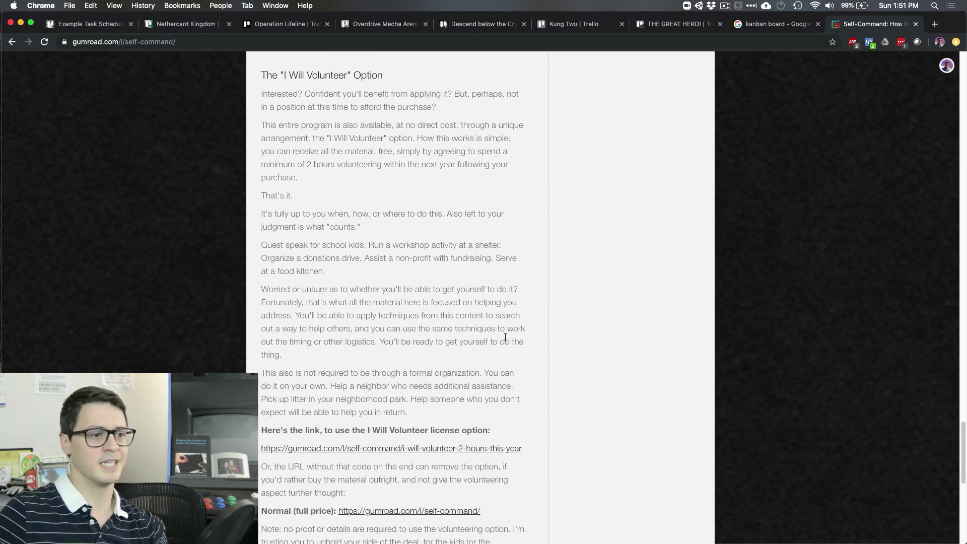
{"action": "left_click", "coordinate": [496, 449]}
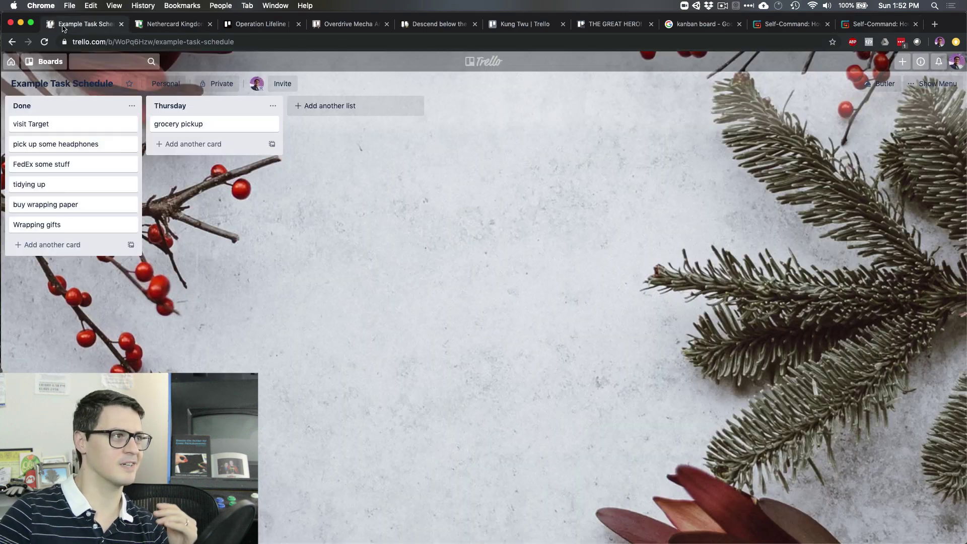
Switch back to the Example Task Schedule board, with six cards in Done and grocery pickup under Thursday
{"action": "left_click", "coordinate": [62, 26]}
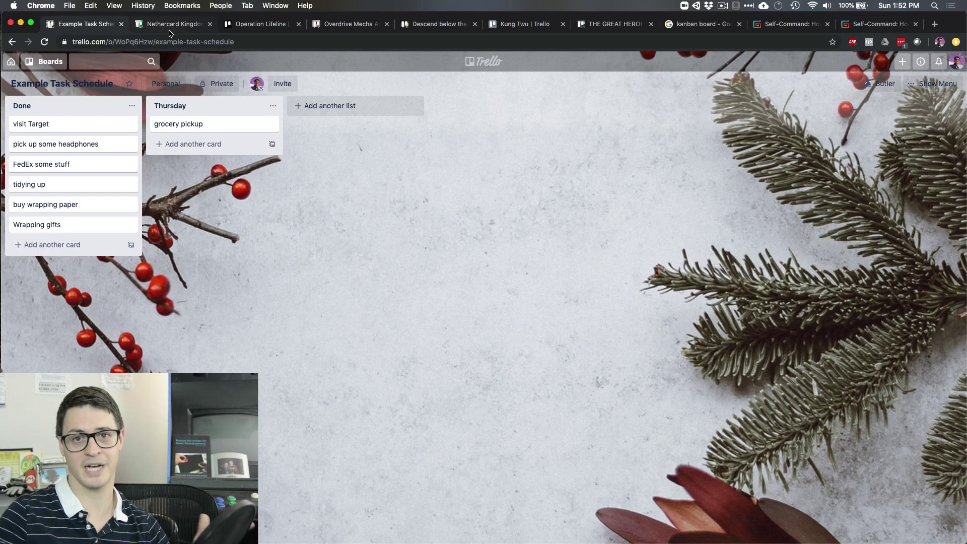